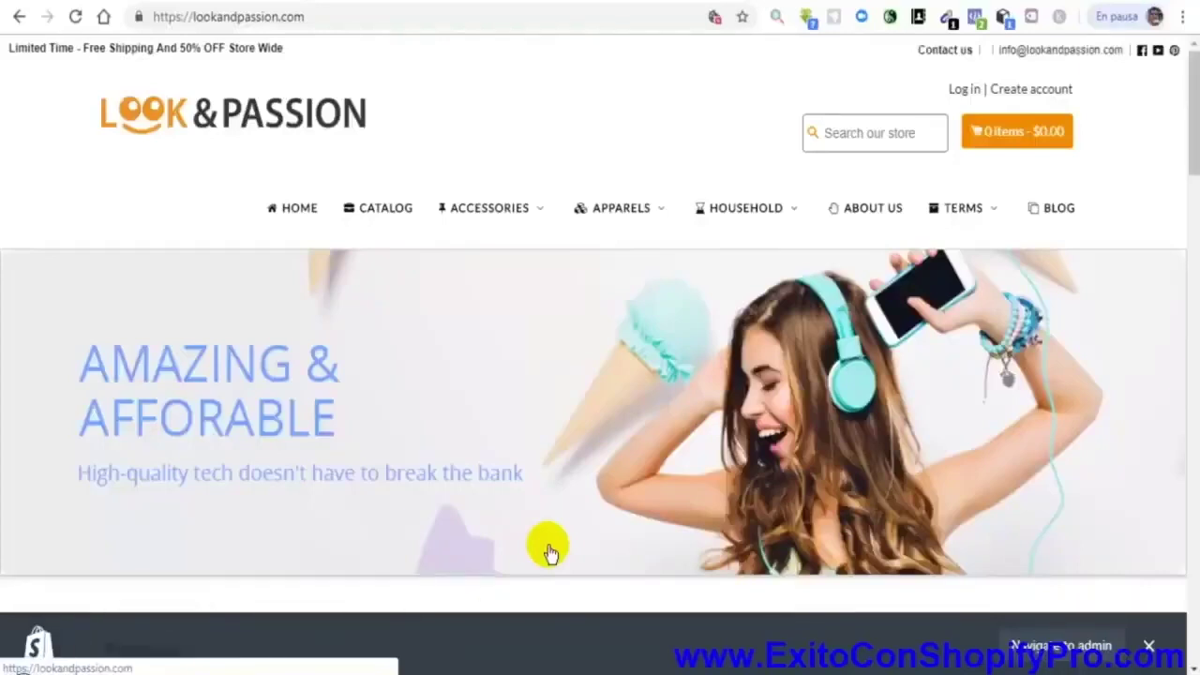
Scroll through the Elasticity Fitness Jumpsuit page, then the CODED Push Up Muscle Board page
scroll(549, 553, "down", 10)
left_click(469, 375)
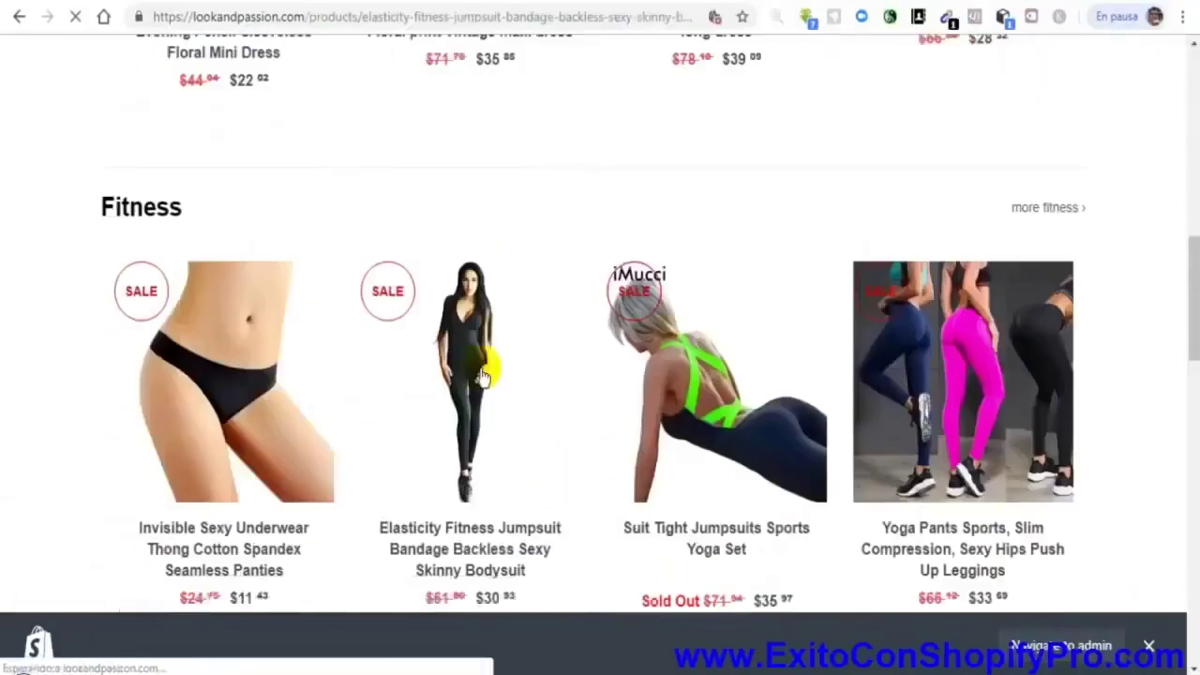
scroll(916, 347, "down", 4)
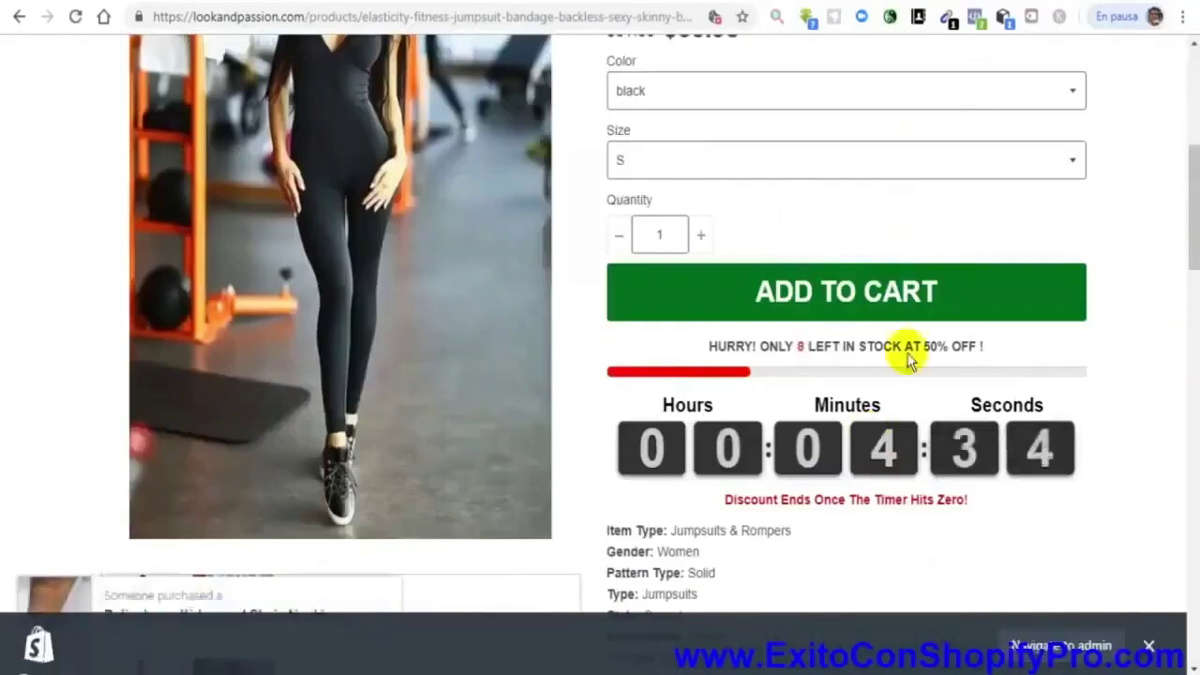
scroll(714, 543, "down", 1)
scroll(714, 544, "down", 4)
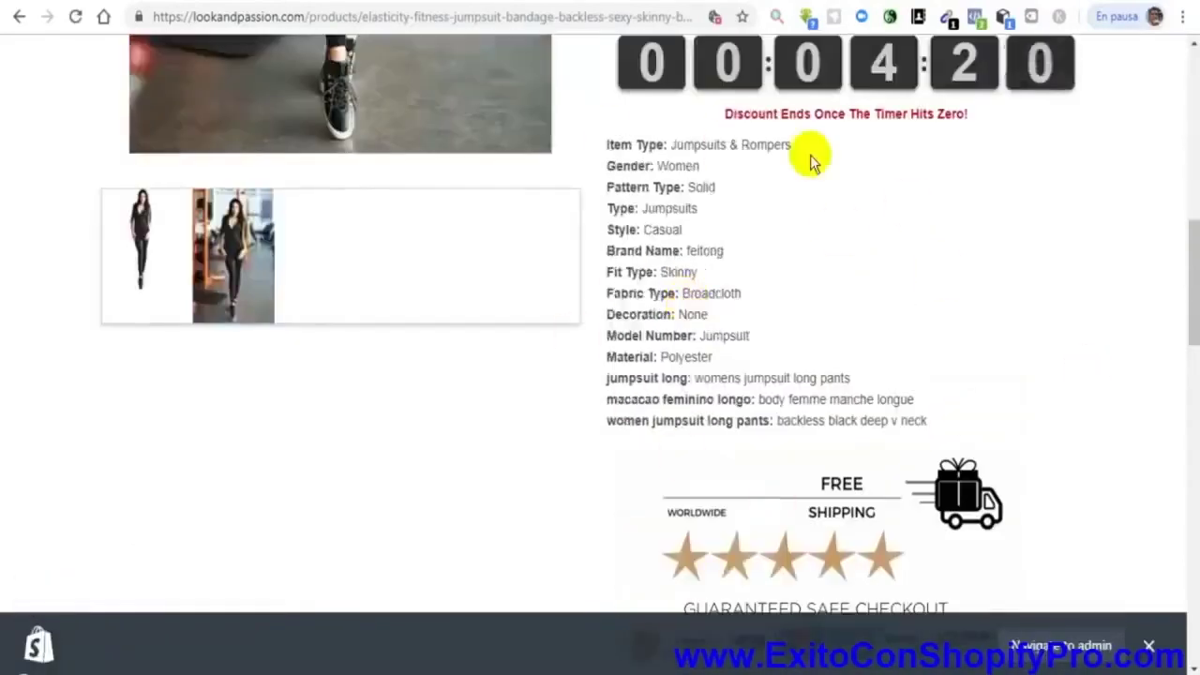
scroll(728, 260, "up", 1)
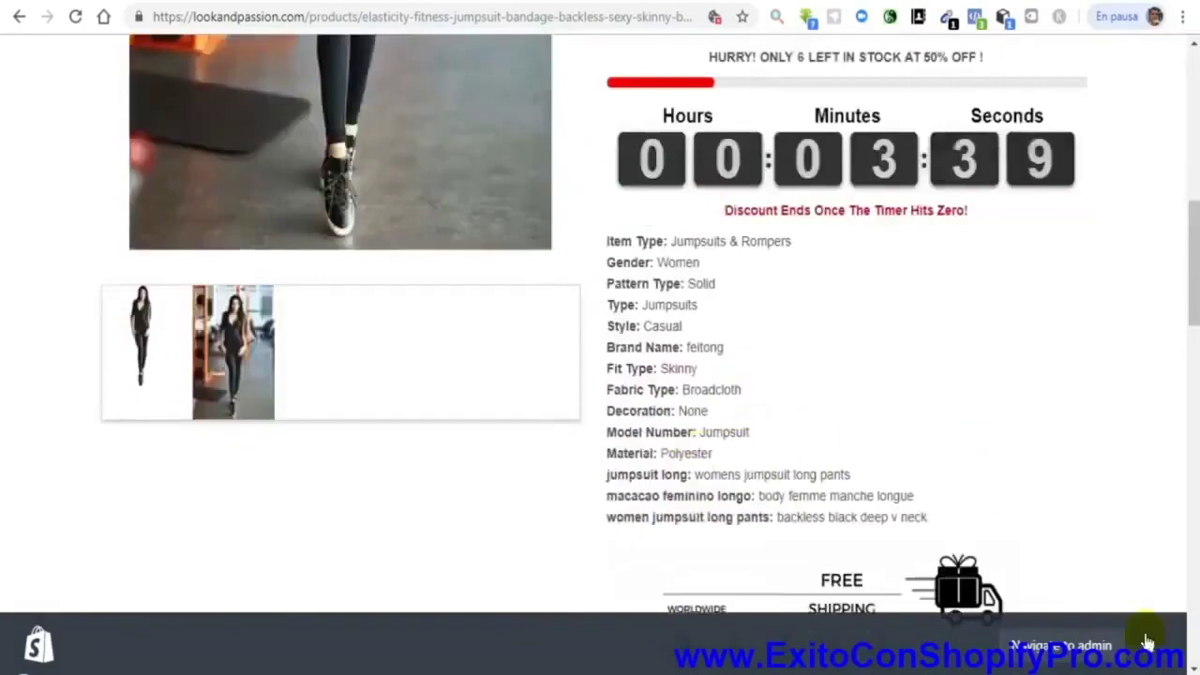
scroll(869, 461, "up", 4)
scroll(870, 460, "down", 4)
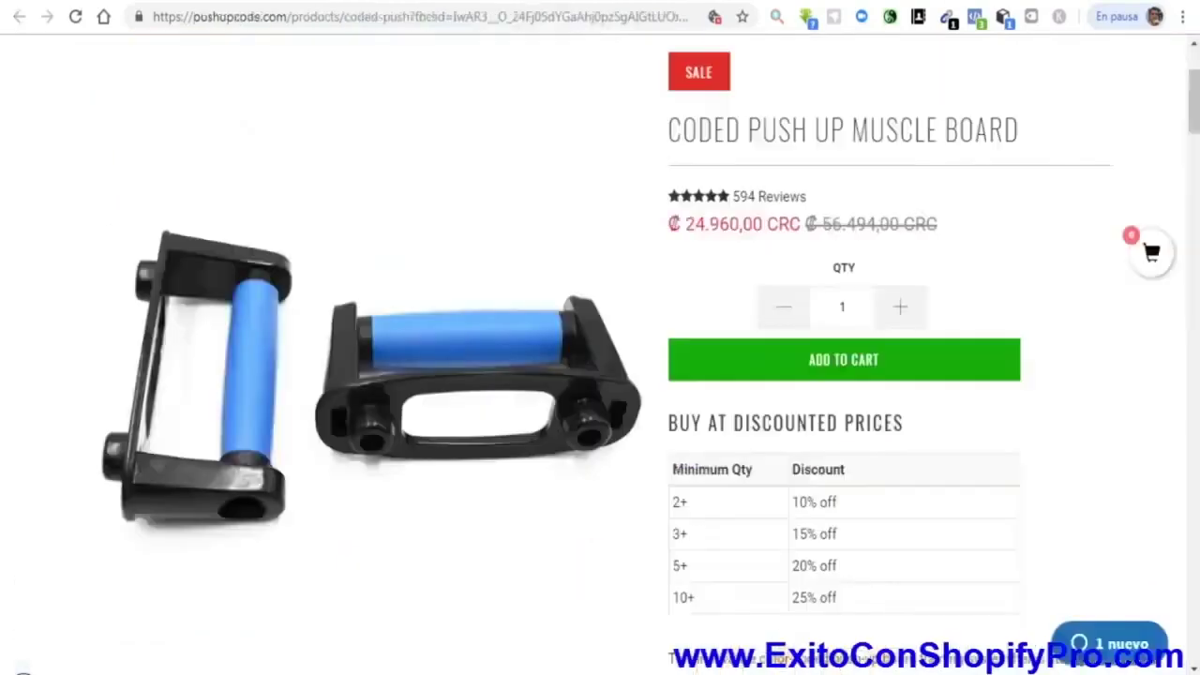
scroll(247, 290, "up", 2)
scroll(567, 283, "down", 7)
scroll(567, 283, "up", 3)
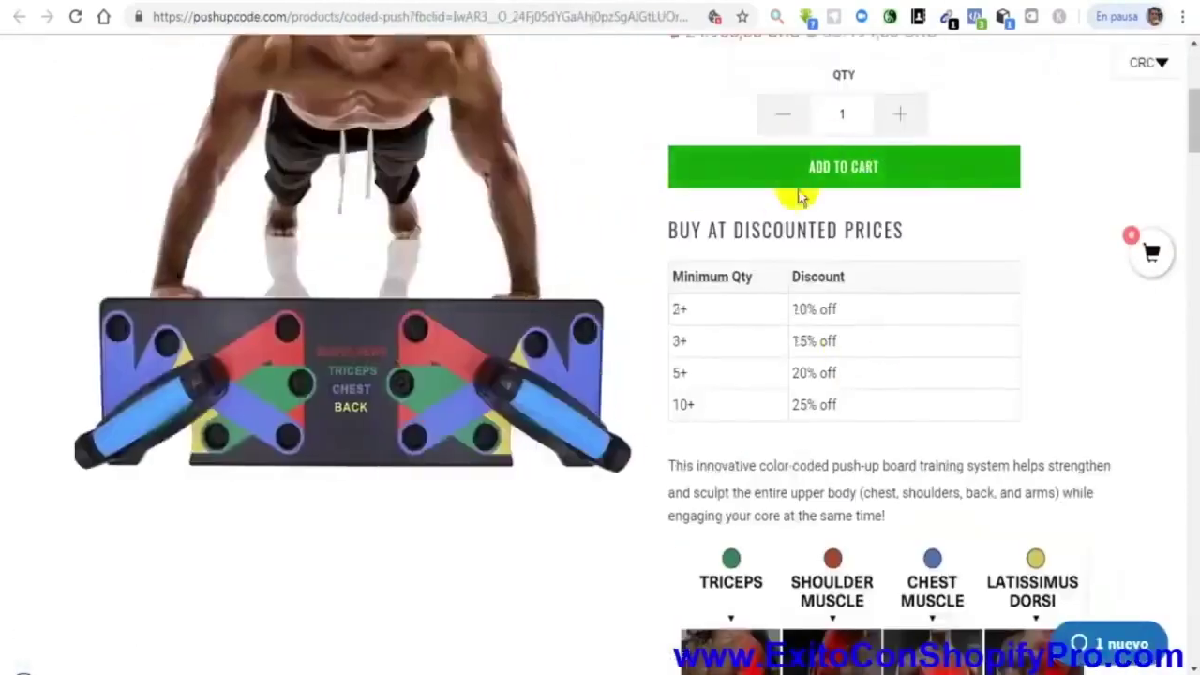
scroll(890, 302, "down", 15)
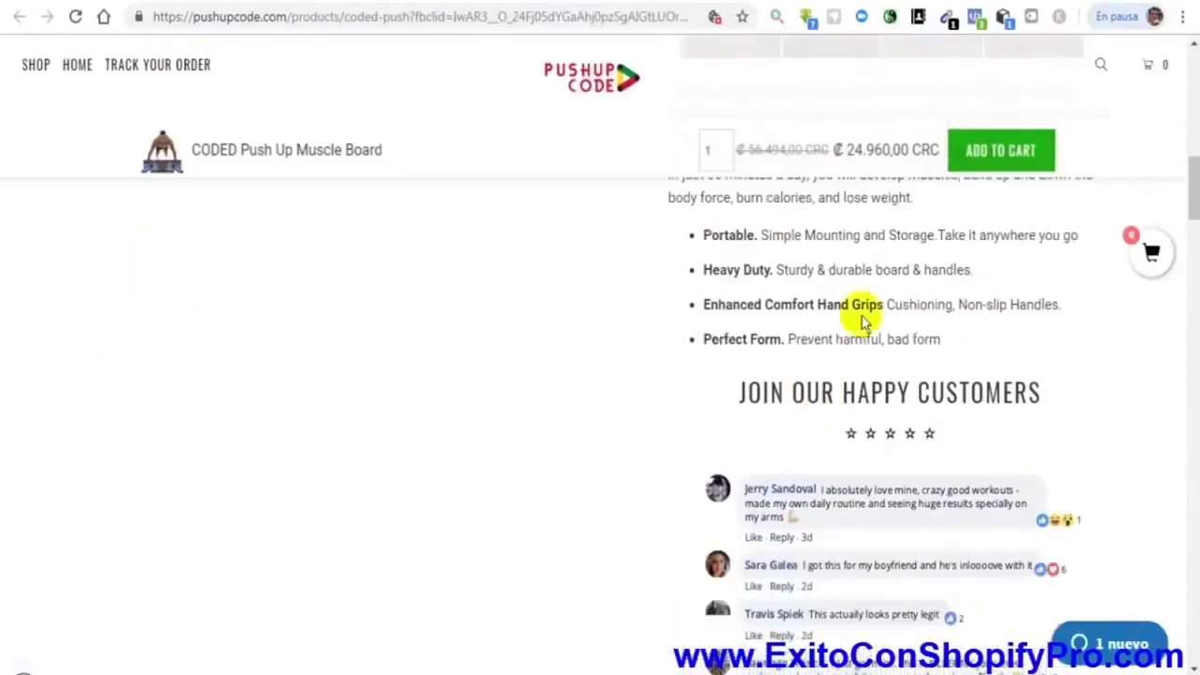
scroll(776, 419, "down", 5)
scroll(776, 419, "up", 8)
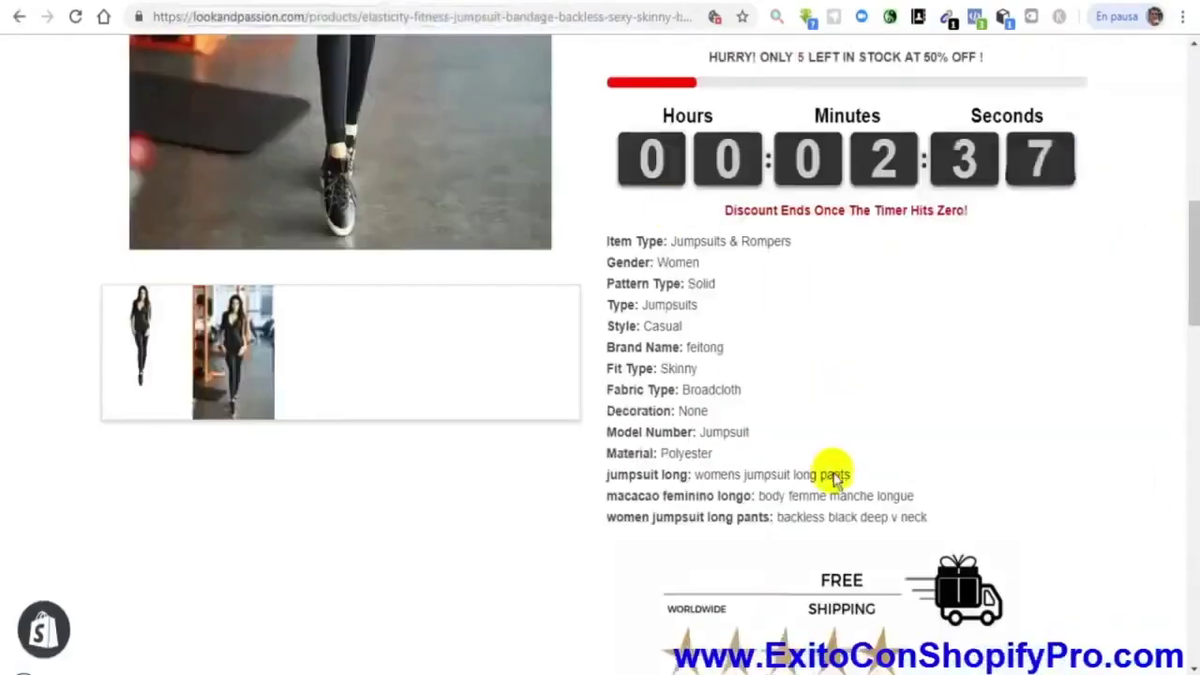
scroll(750, 456, "up", 5)
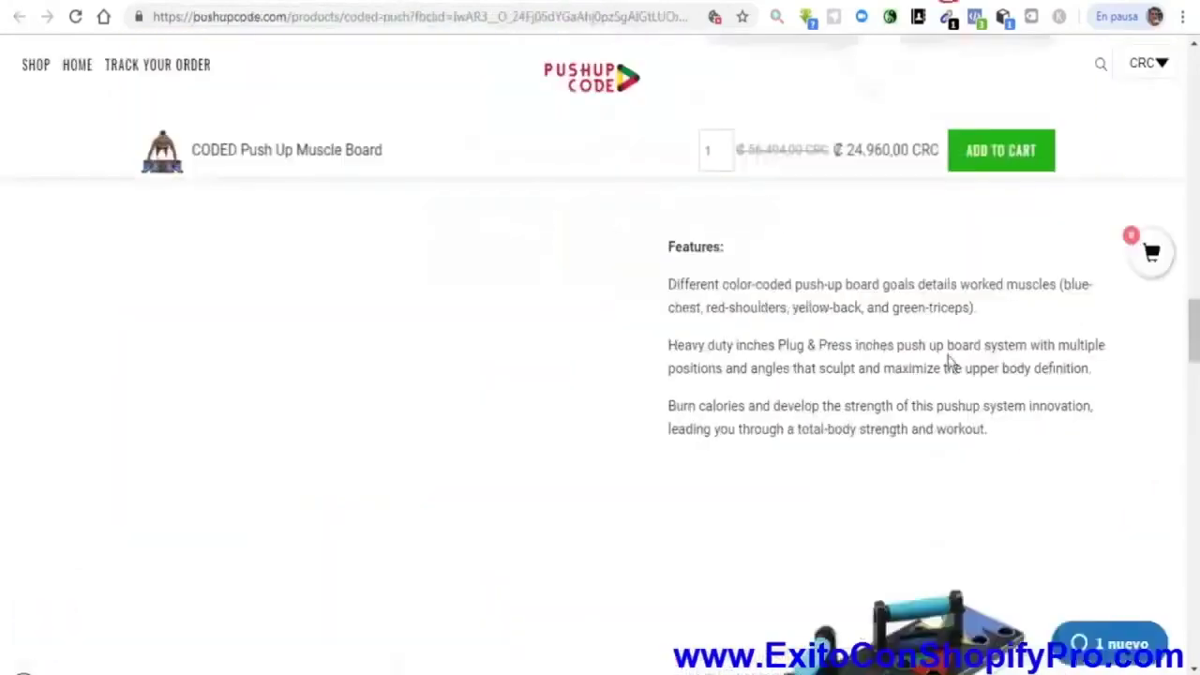
scroll(843, 396, "down", 5)
scroll(838, 396, "up", 10)
scroll(838, 442, "down", 8)
scroll(879, 536, "up", 8)
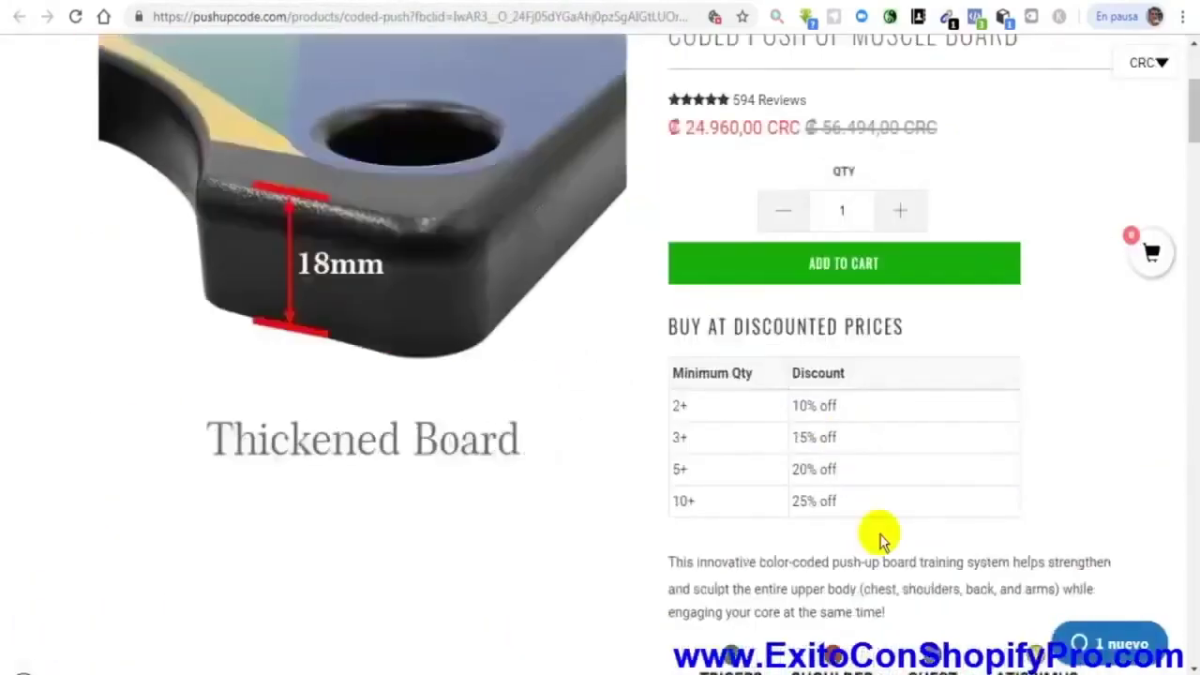
scroll(881, 534, "down", 5)
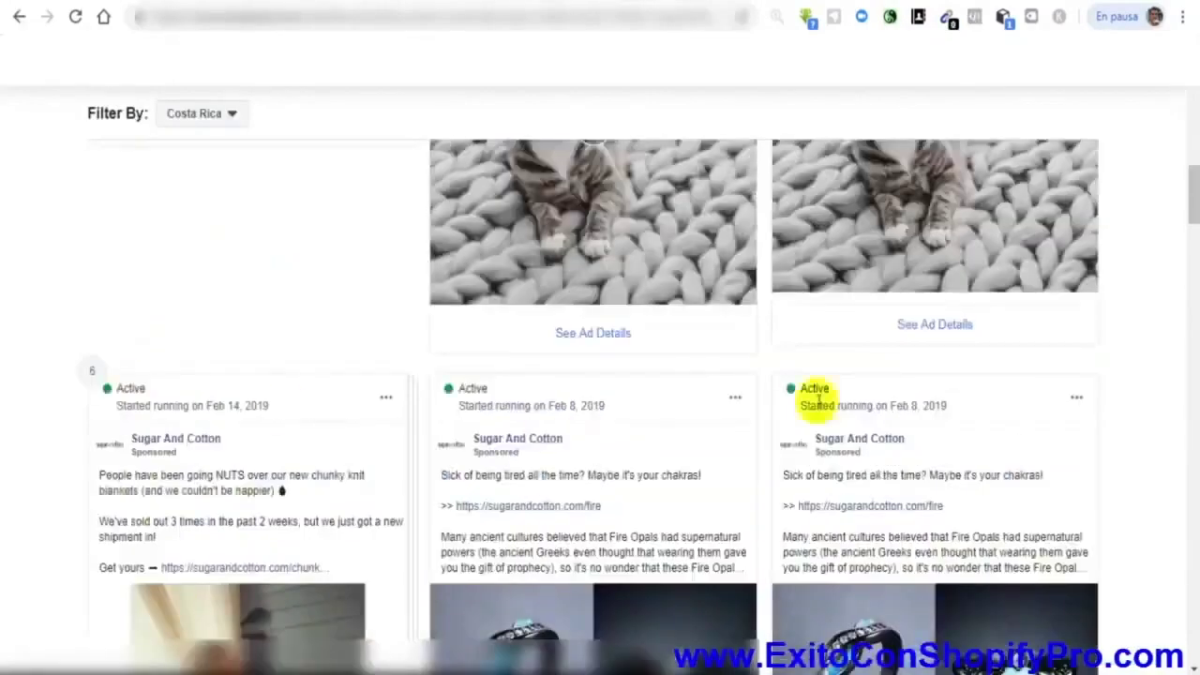
Set the Ad Library country filter to United States and scroll the Sugar And Cotton results
scroll(610, 419, "down", 3)
scroll(610, 413, "down", 15)
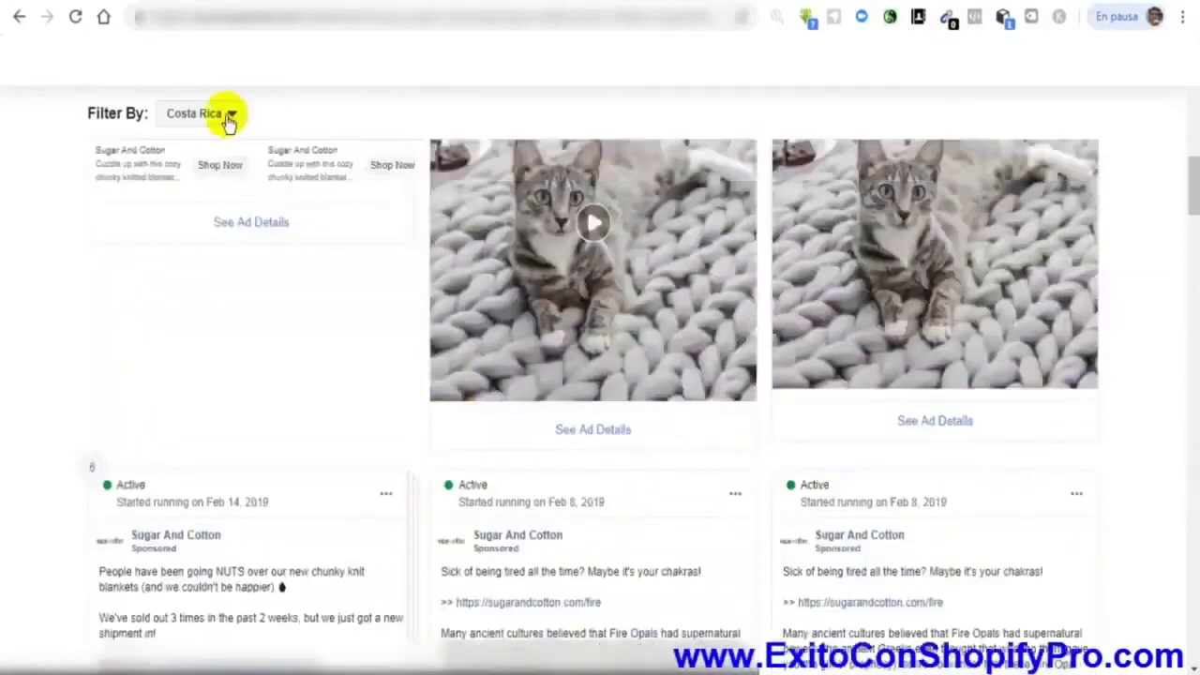
left_click(229, 117)
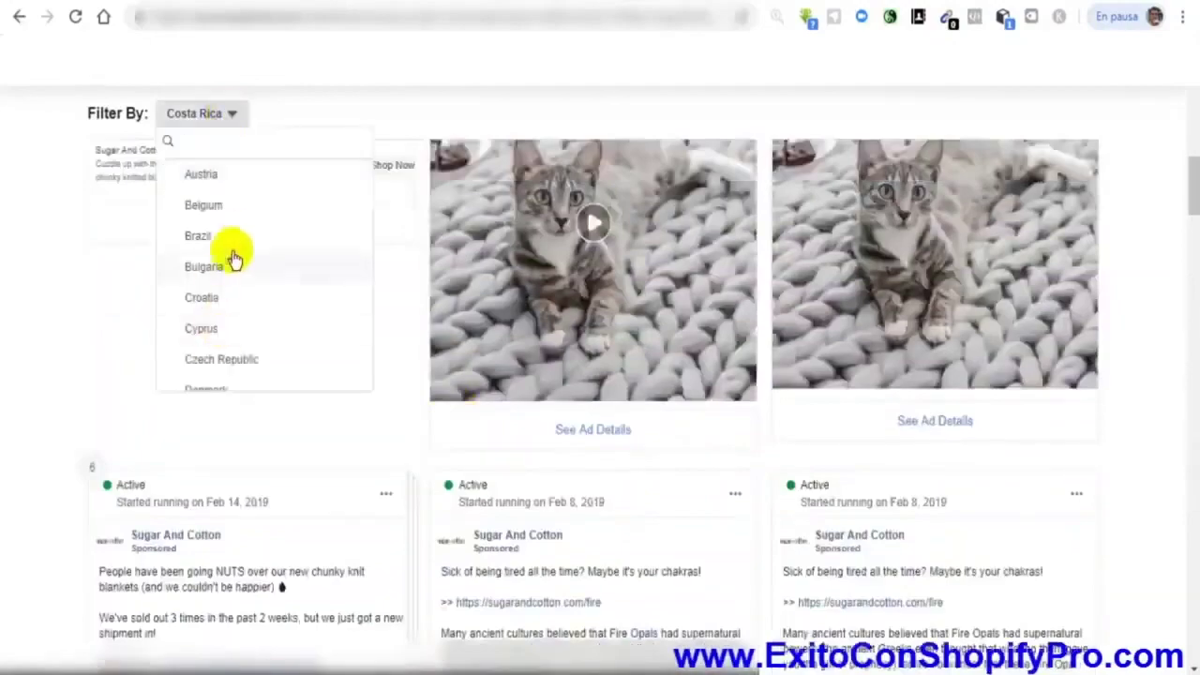
type("uni")
left_click(221, 175)
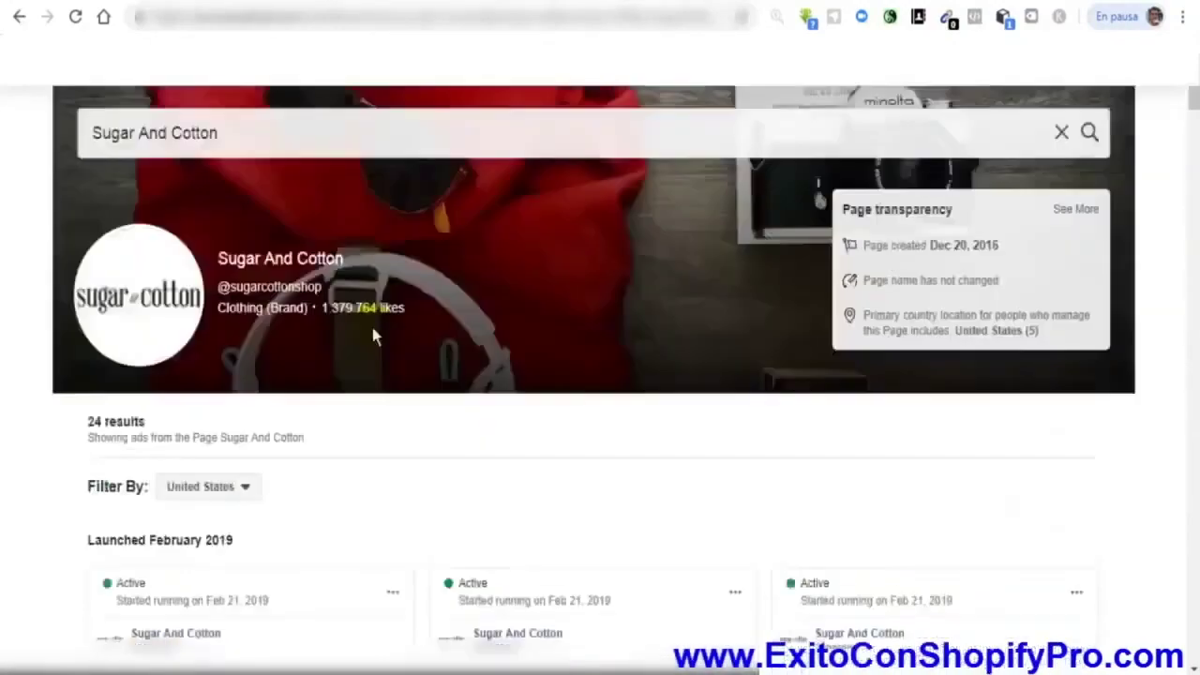
scroll(394, 352, "down", 10)
scroll(609, 384, "down", 2)
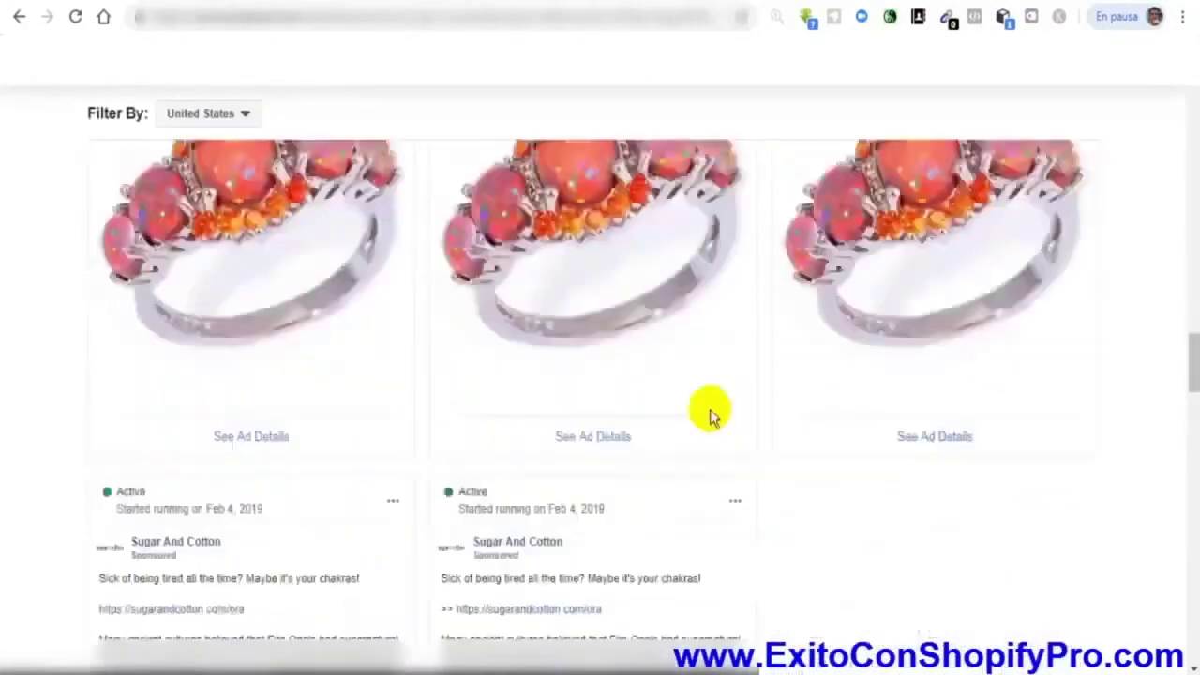
scroll(621, 275, "up", 10)
scroll(13, 373, "up", 2)
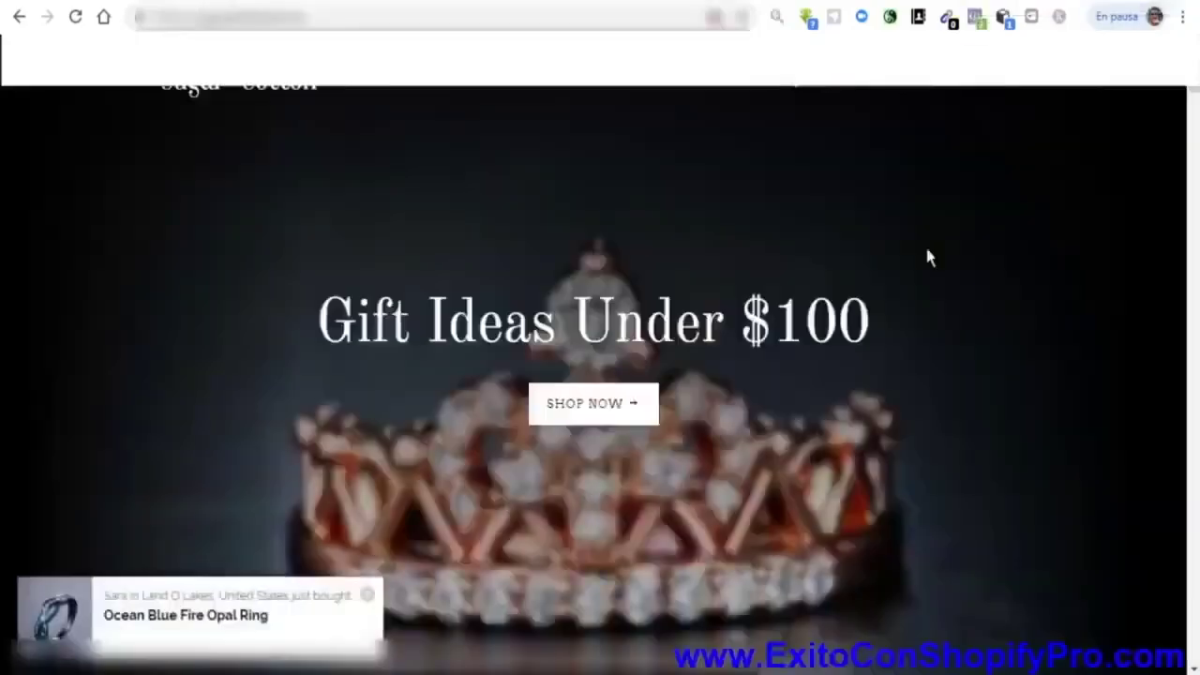
scroll(378, 287, "down", 15)
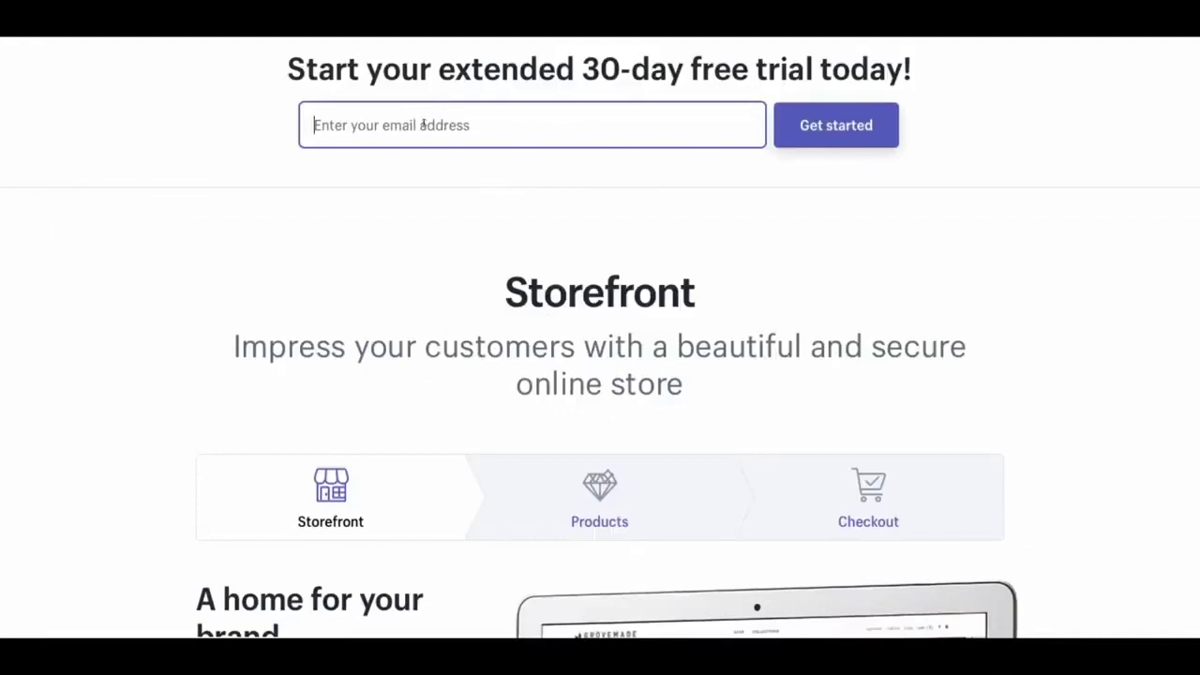
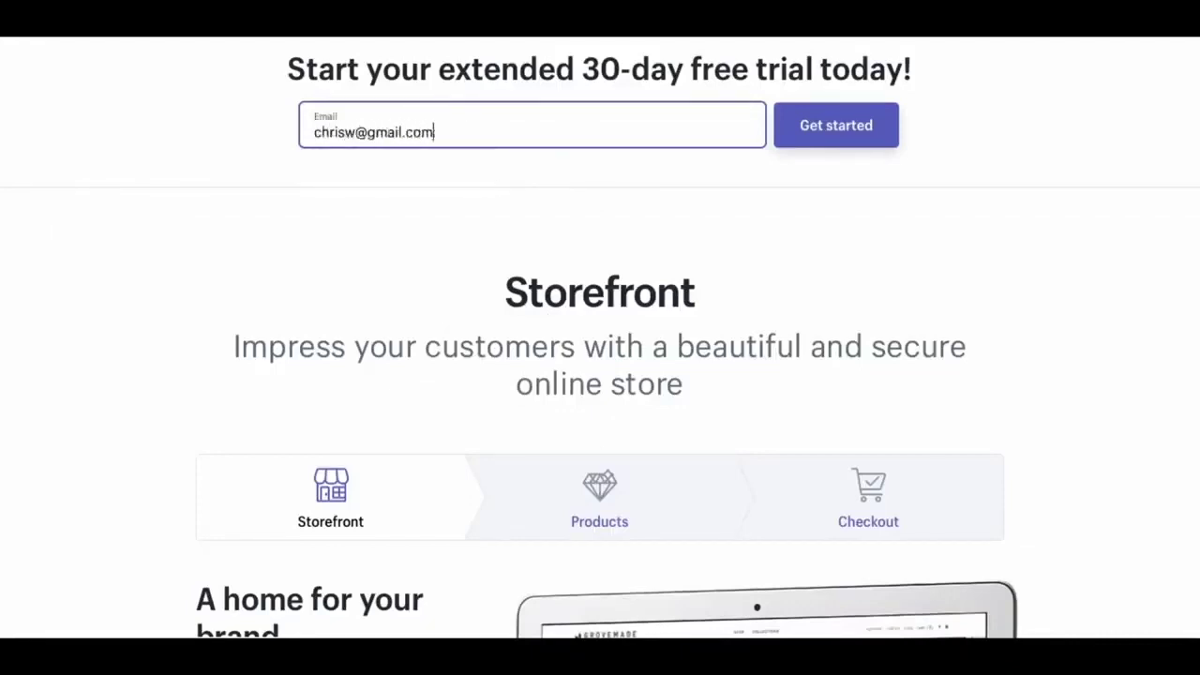
Start the trial with an e-mail and password, and create the store Outdoor Wilderness Gear
key("Return")
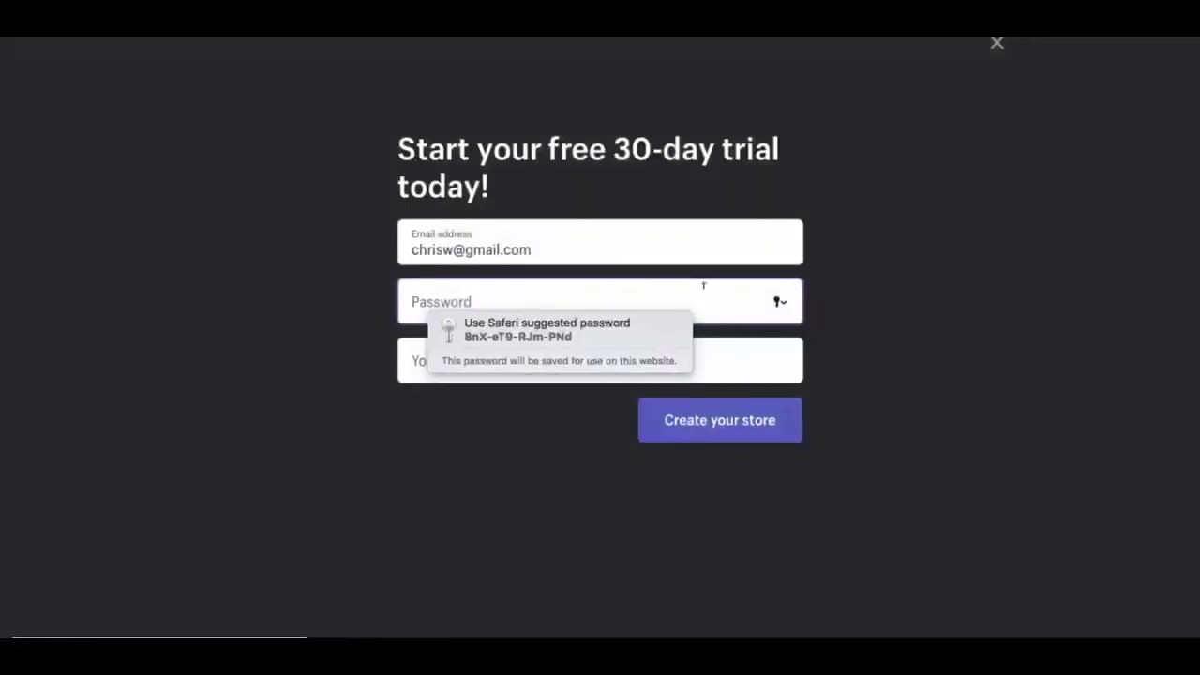
type("••••••••")
key("Tab")
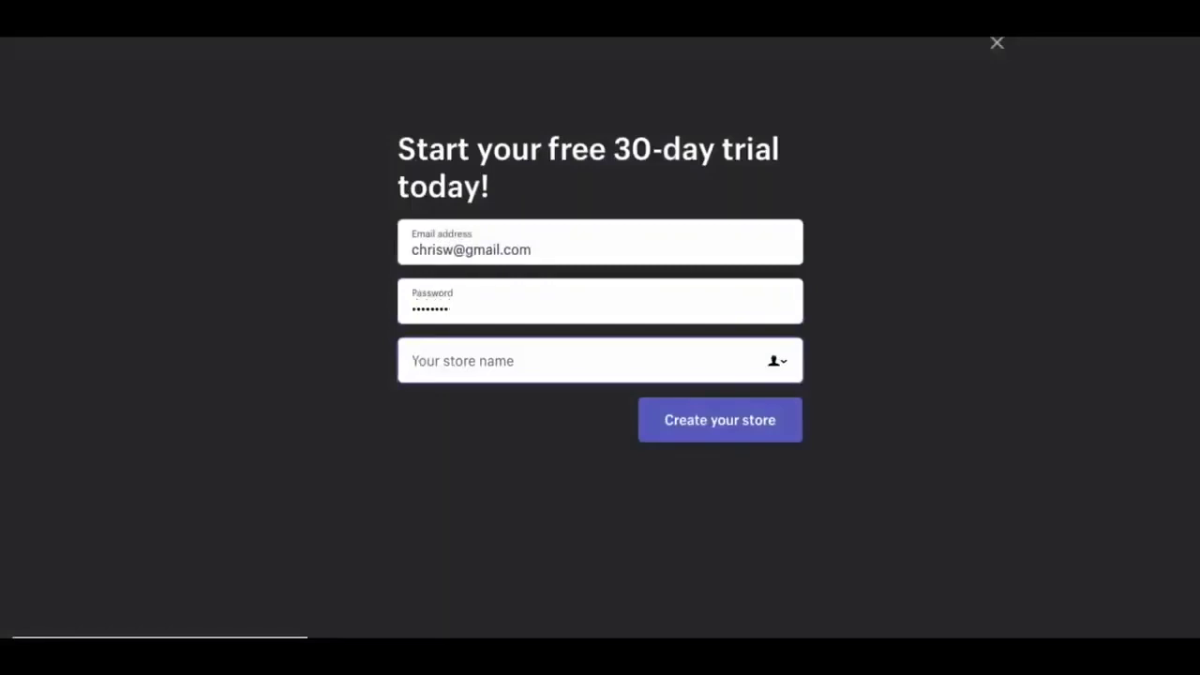
type("Outdoor Wildernees Gear")
left_click(779, 434)
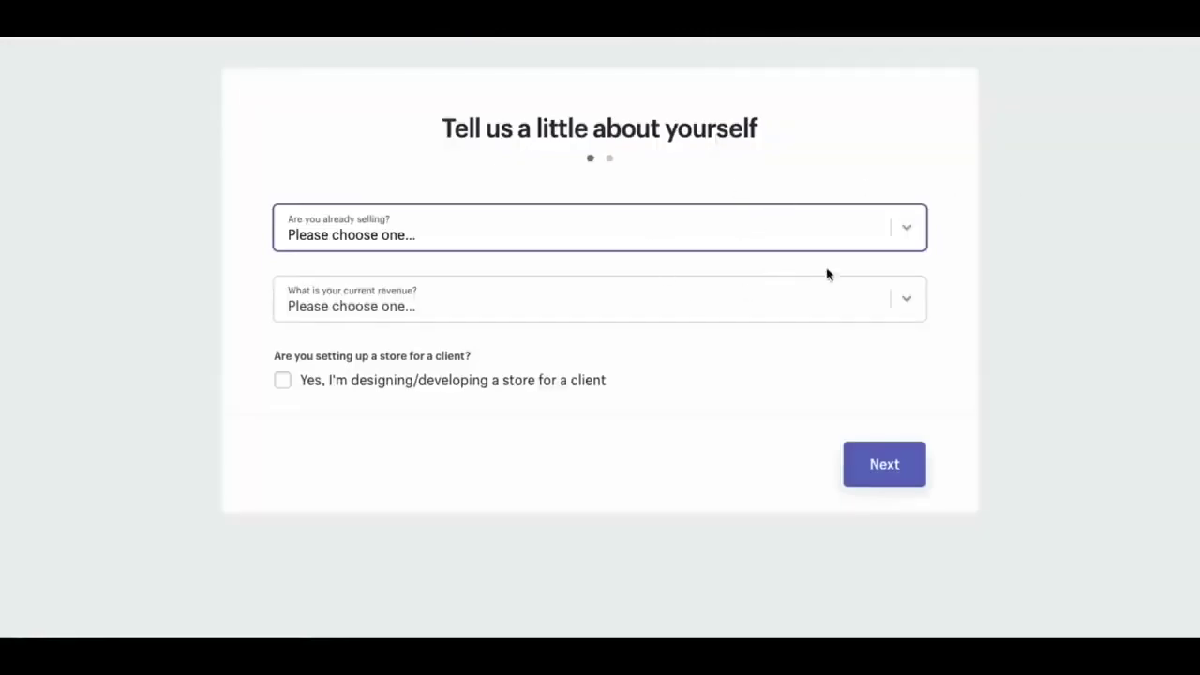
Answer 'I'm just playing around', request logo help and set current revenue to 0 SEK
left_click(825, 234)
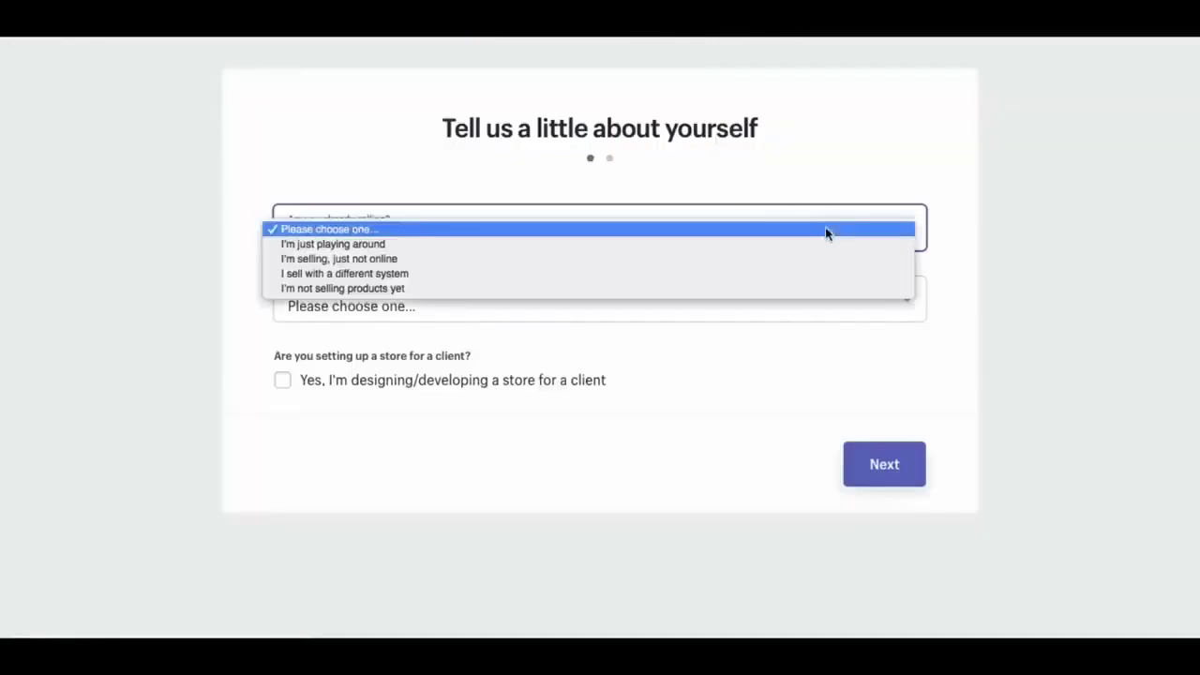
left_click(766, 247)
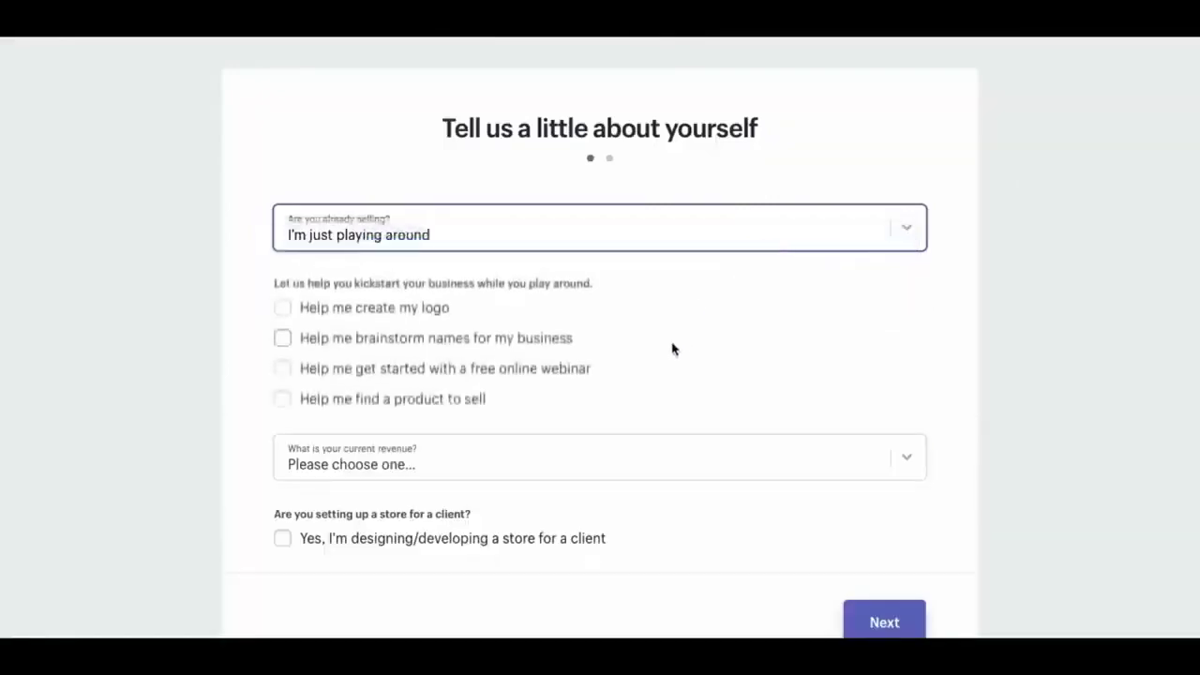
left_click(420, 308)
left_click(487, 460)
left_click(506, 473)
left_click(354, 542)
left_click(355, 543)
left_click(887, 624)
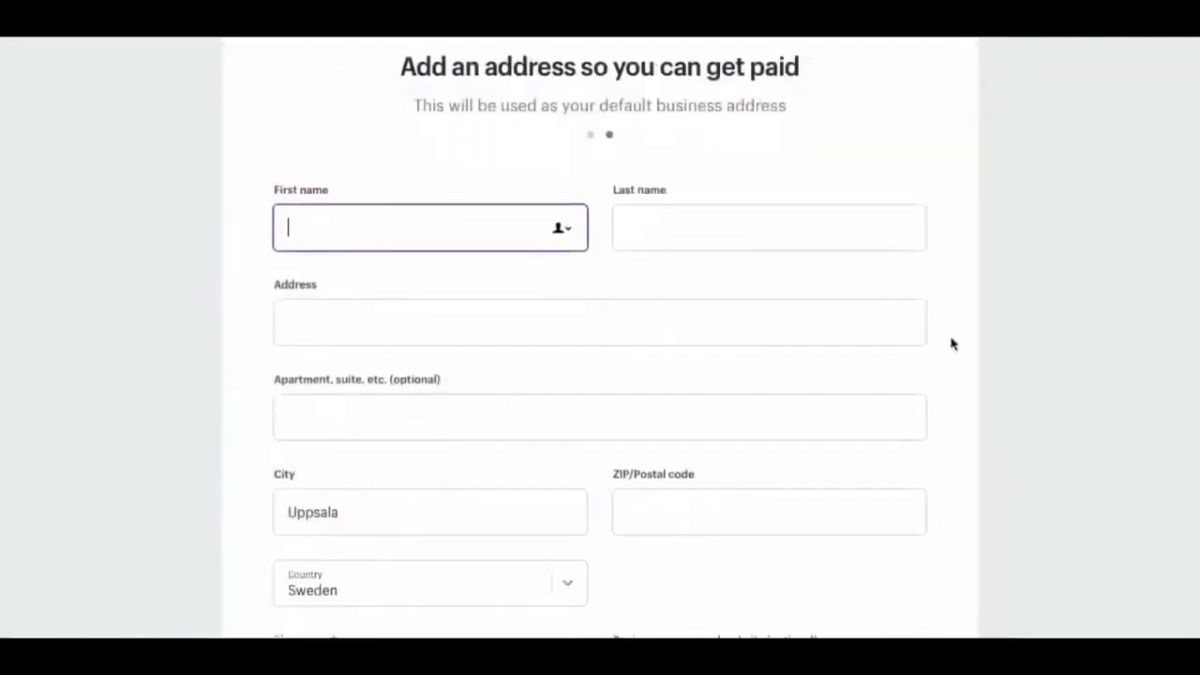
Fill in the business street address, city and postal code
left_click(627, 228)
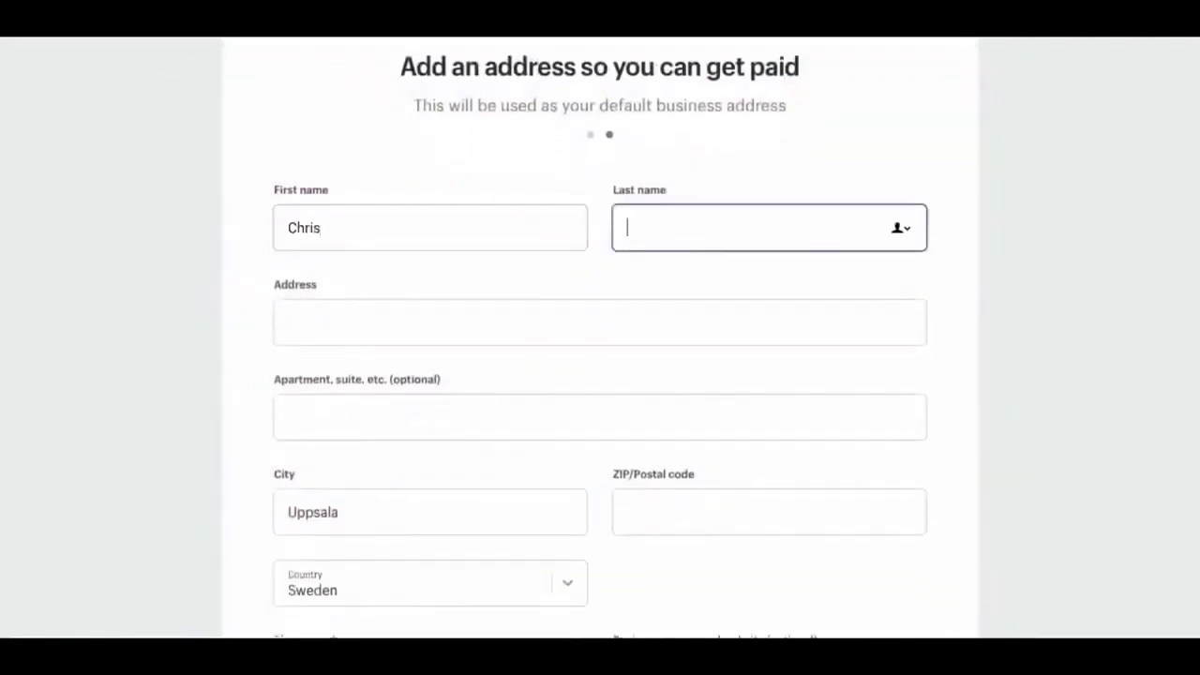
left_click(288, 321)
key("Tab")
key("Tab")
type("Adelaide")
key("Tab")
type("5000")
Set the business country to Australia and finish setup to enter the store
key("Tab")
key("a")
key("space")
type("aus")
key("Return")
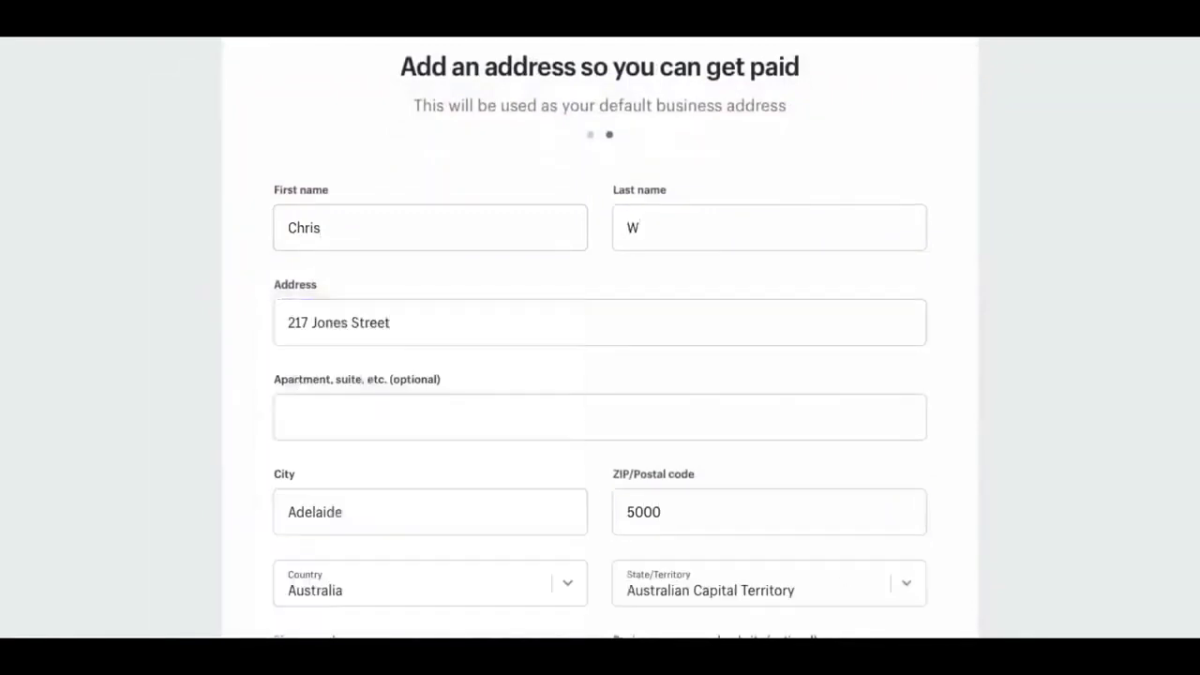
key("Tab")
key("Tab")
key("Tab")
left_click(825, 605)
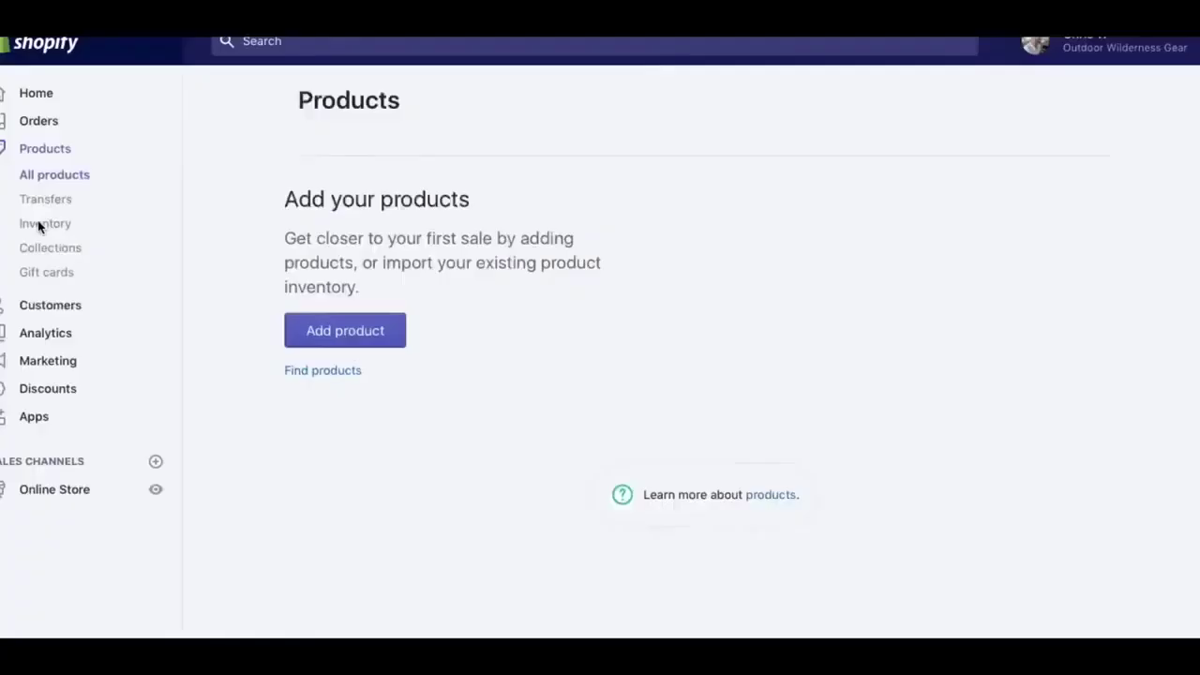
Go to All products and start a new product with Add product
scroll(476, 503, "down", 1)
scroll(476, 503, "down", 1)
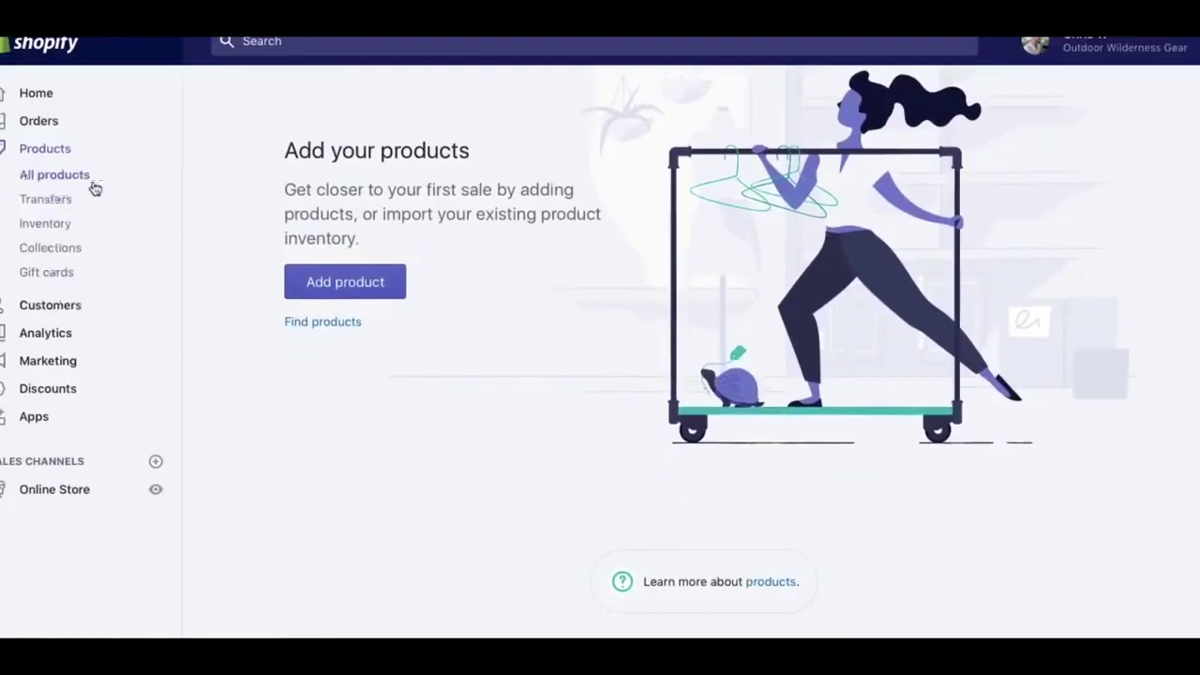
left_click(45, 176)
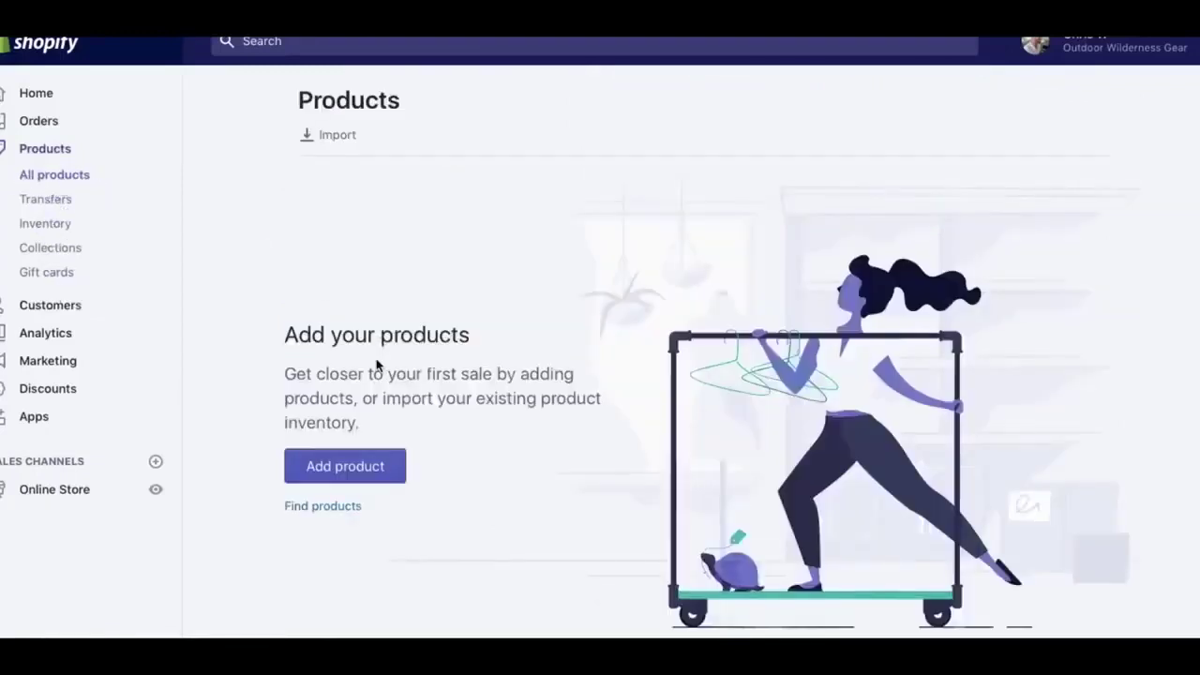
left_click(356, 479)
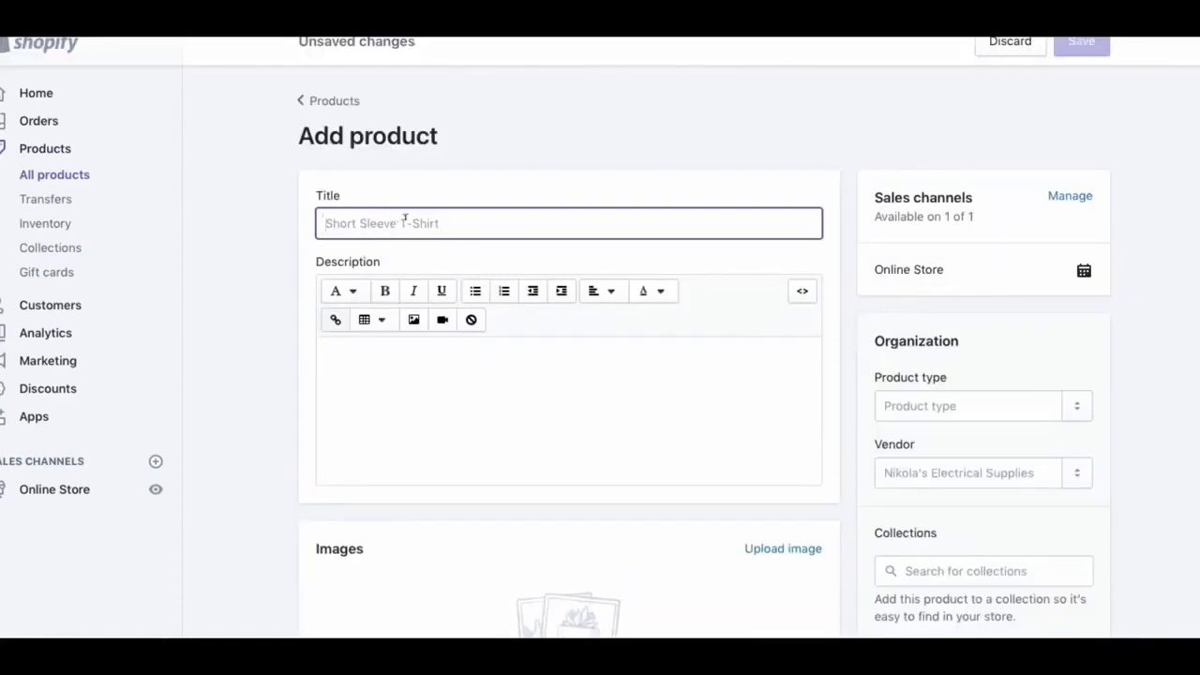
Title the product 'Midnight Green Camping Tent', add a winter-tent description and upload the tent photo
type("Camping")
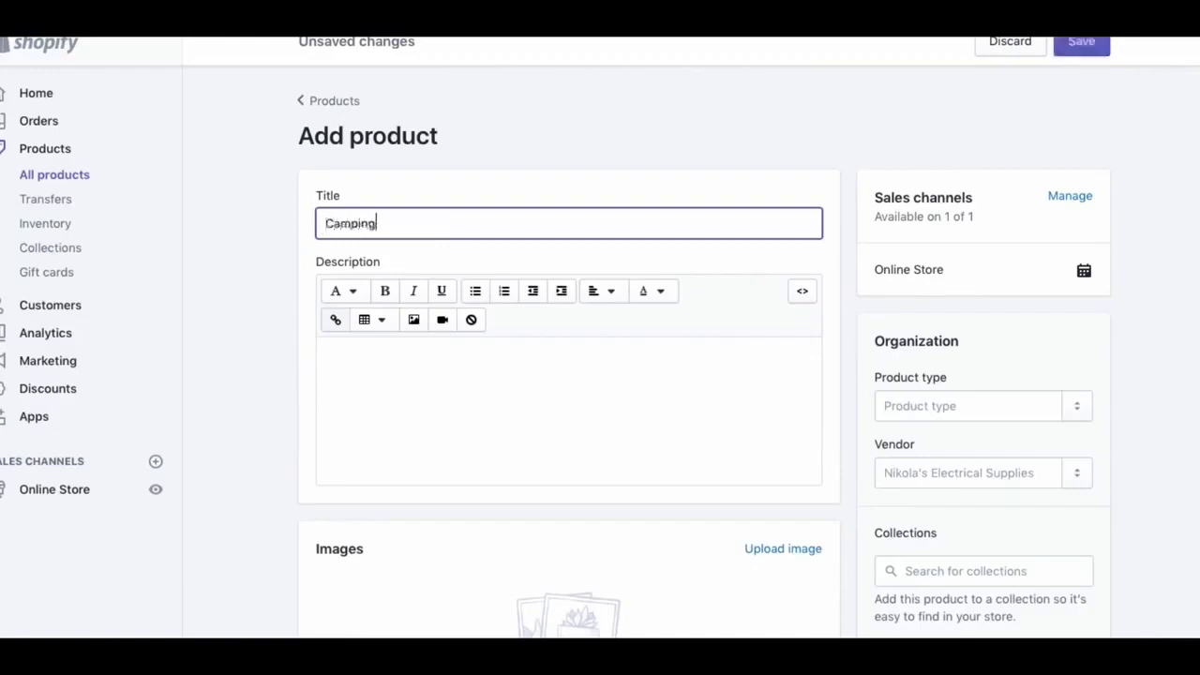
type(" Tent")
left_click(322, 221)
type("Mignight Green")
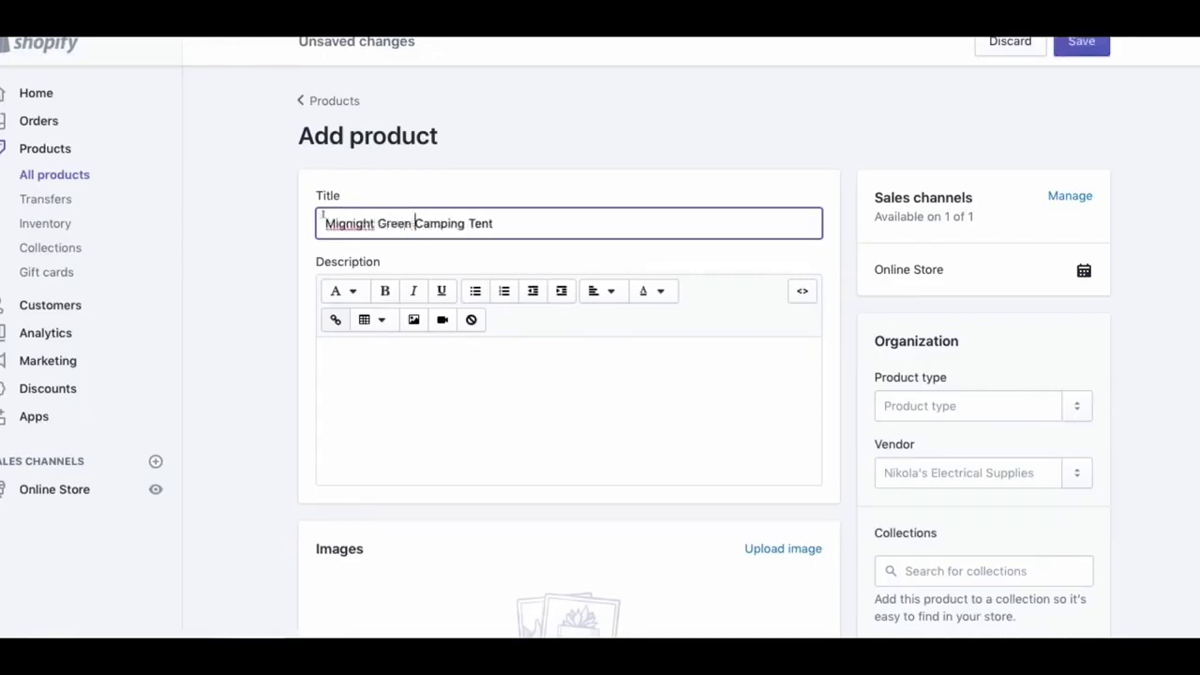
left_click(520, 436)
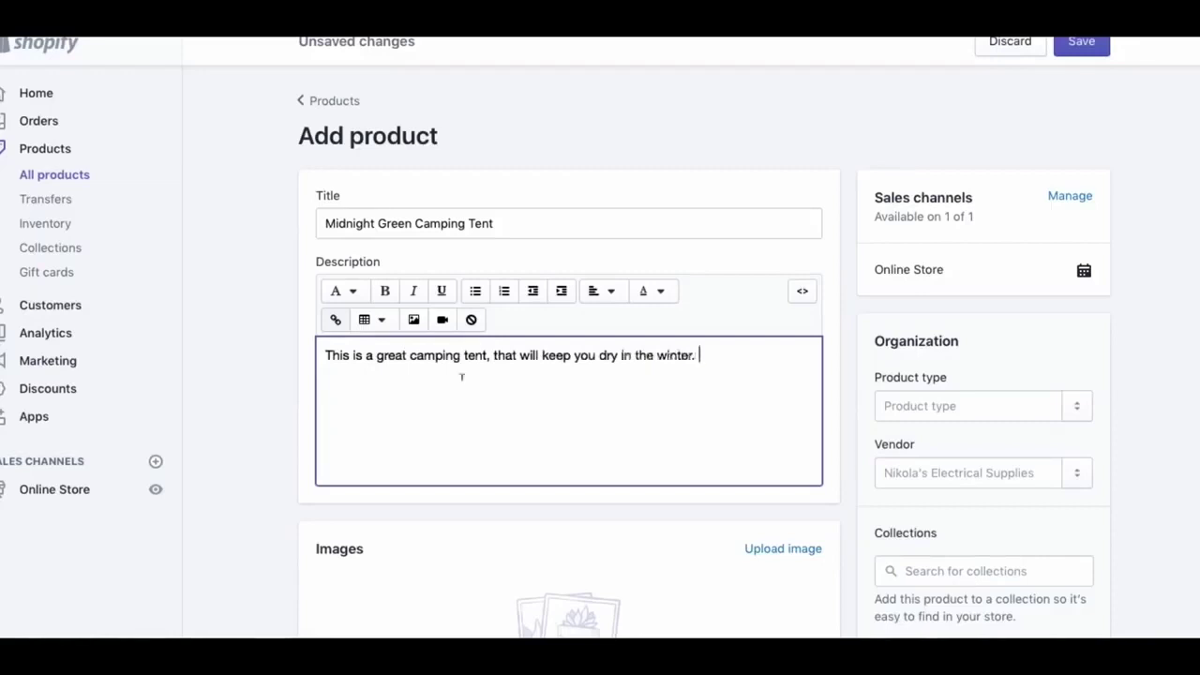
scroll(685, 332, "down", 5)
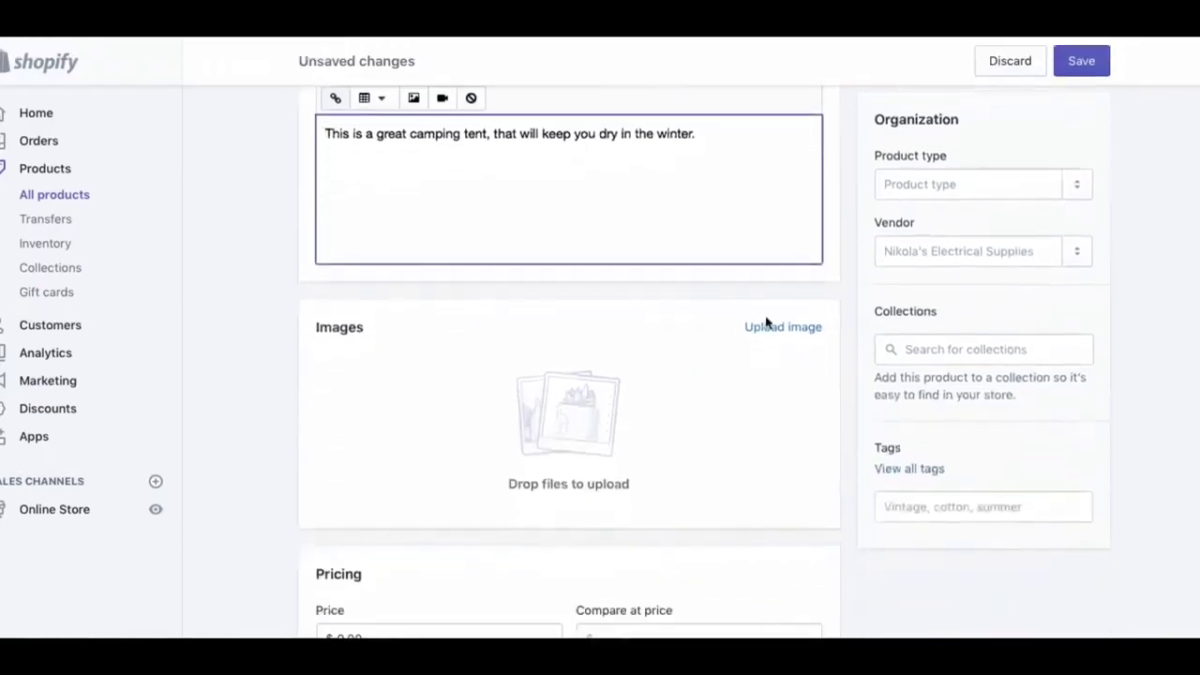
left_click(771, 328)
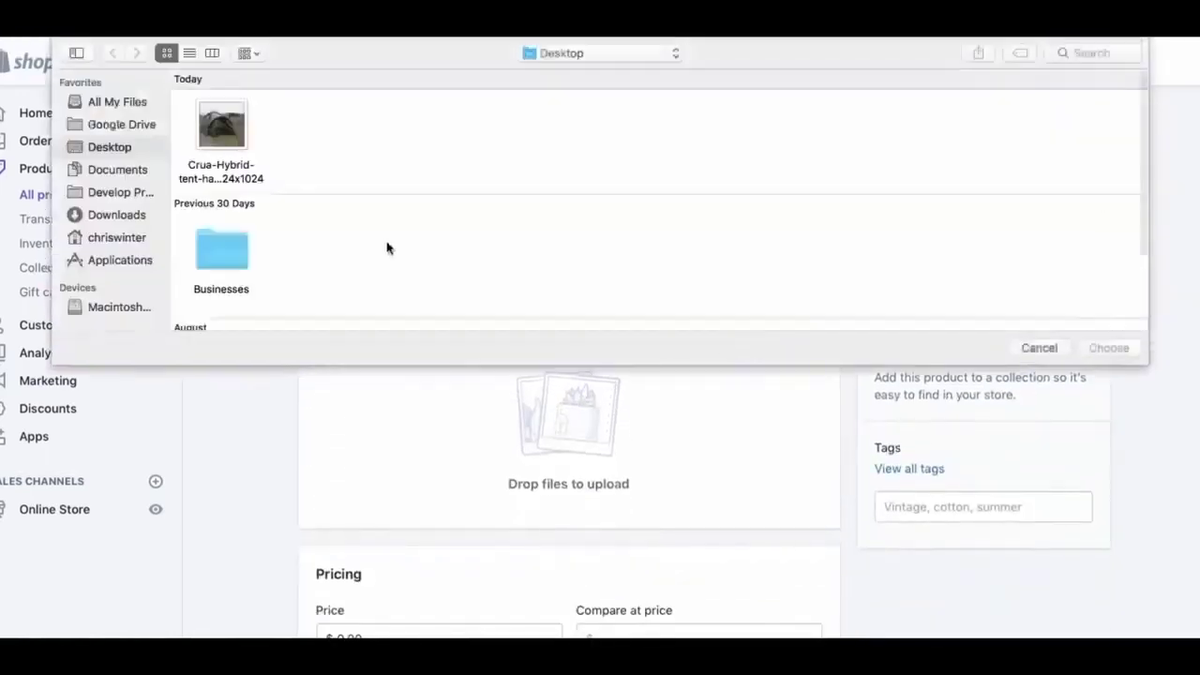
double_click(225, 131)
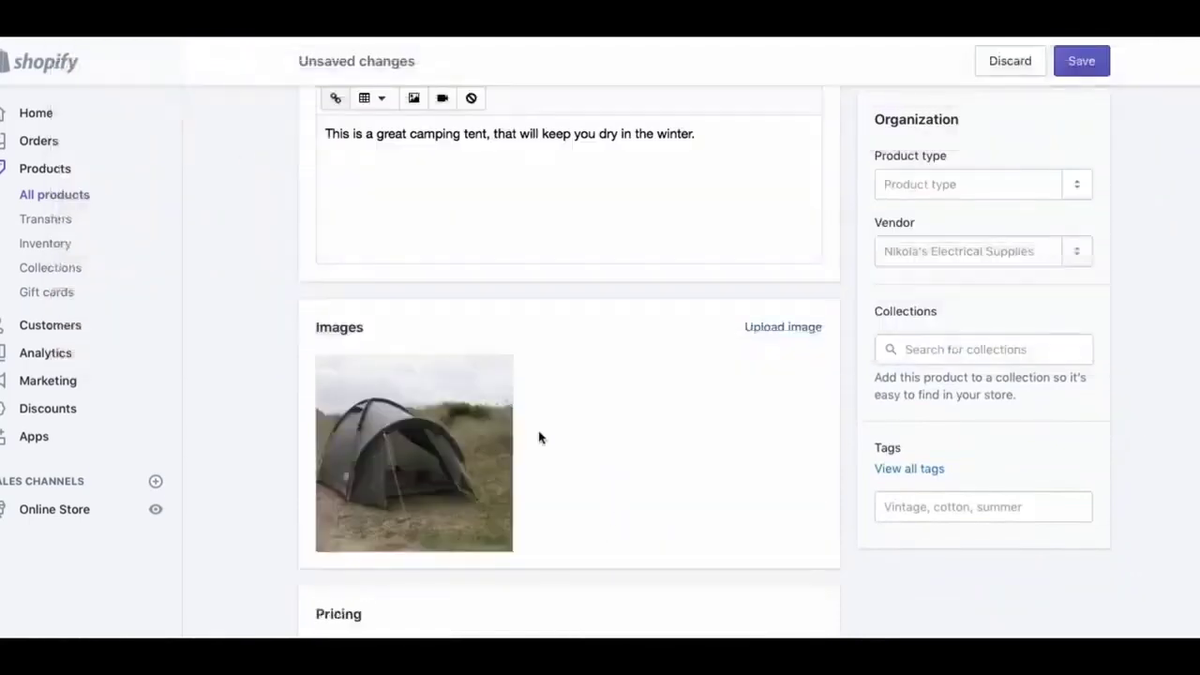
Set the tent's price to $200.00 and its inventory quantity to 10
scroll(665, 467, "down", 3)
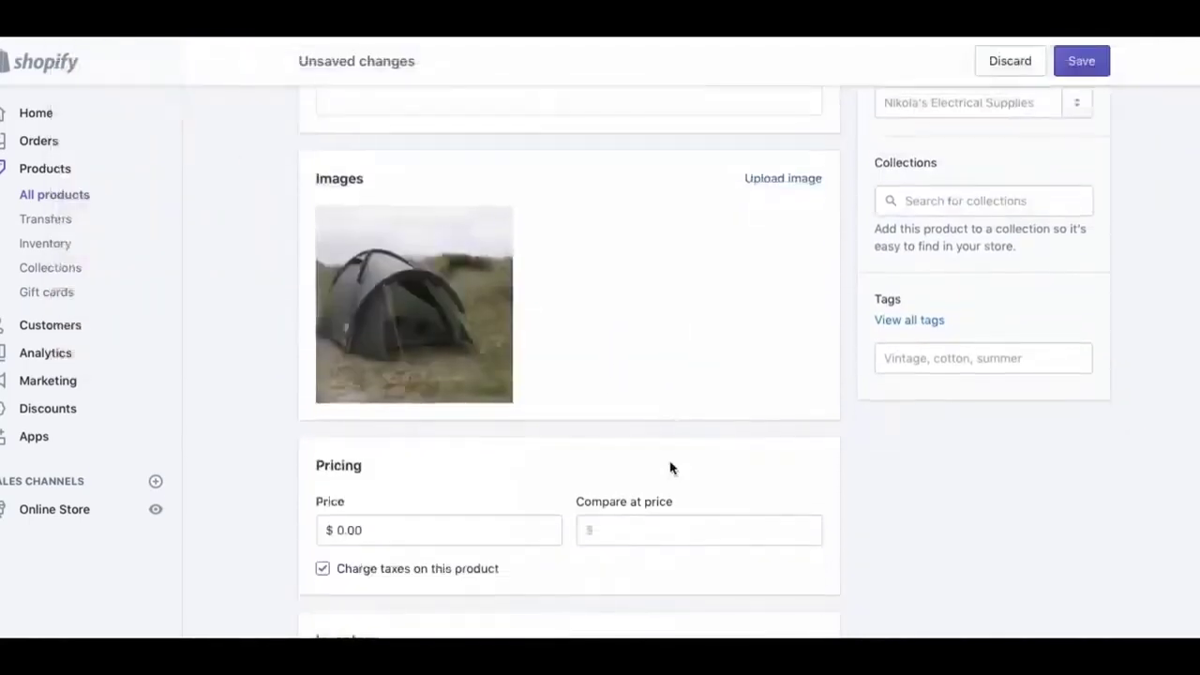
left_click(439, 530)
scroll(517, 609, "down", 2)
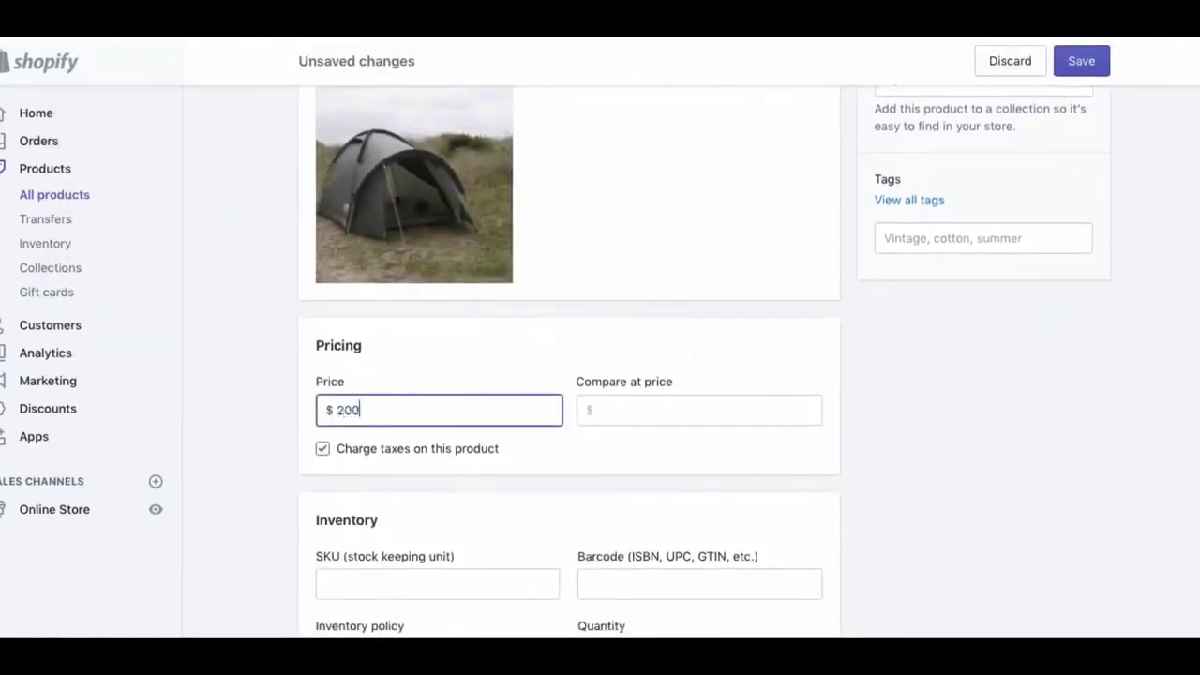
left_click(580, 544)
scroll(515, 497, "down", 2)
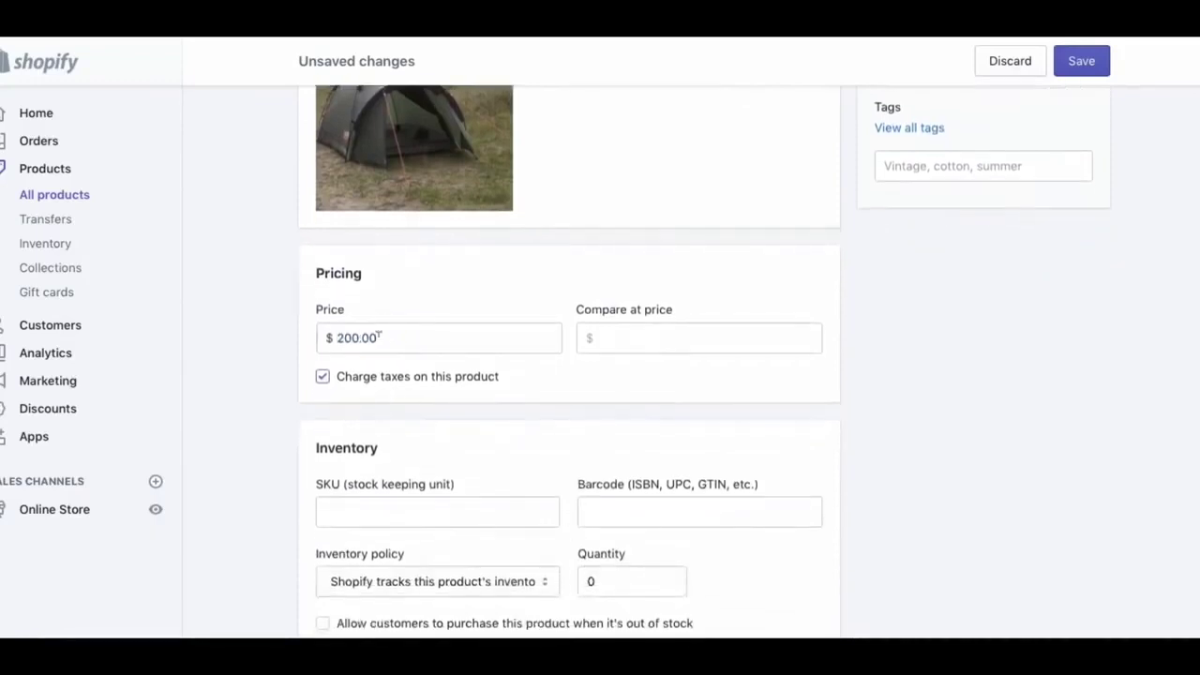
scroll(476, 396, "down", 5)
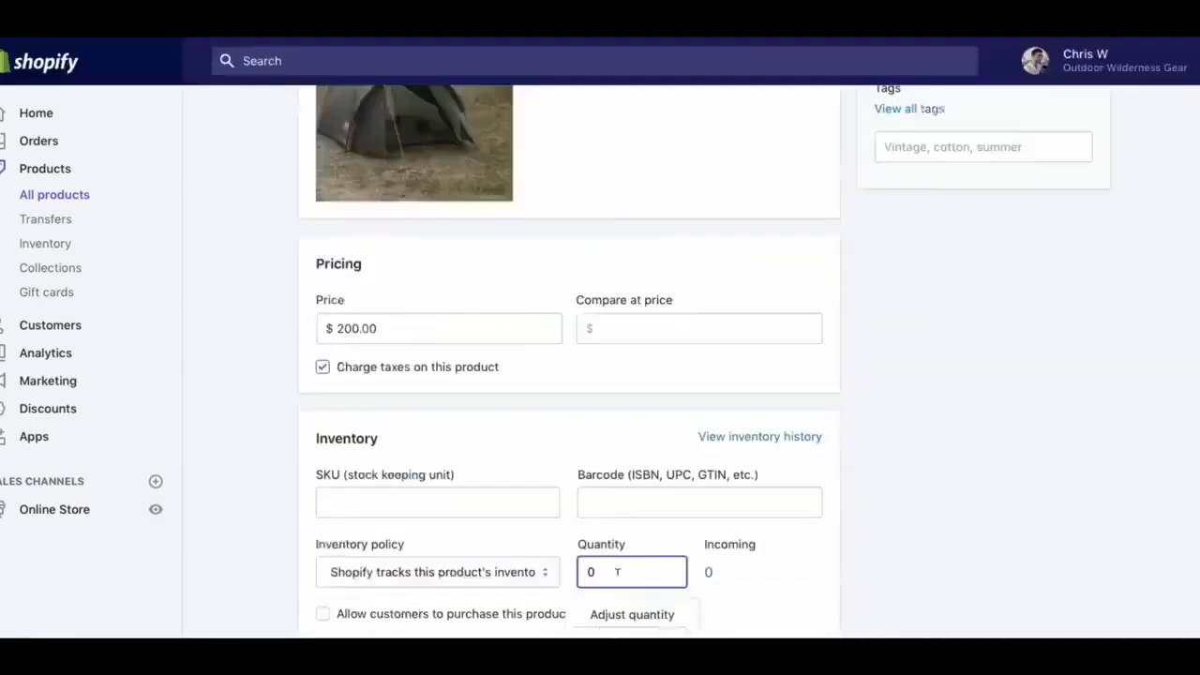
double_click(617, 572)
type("10")
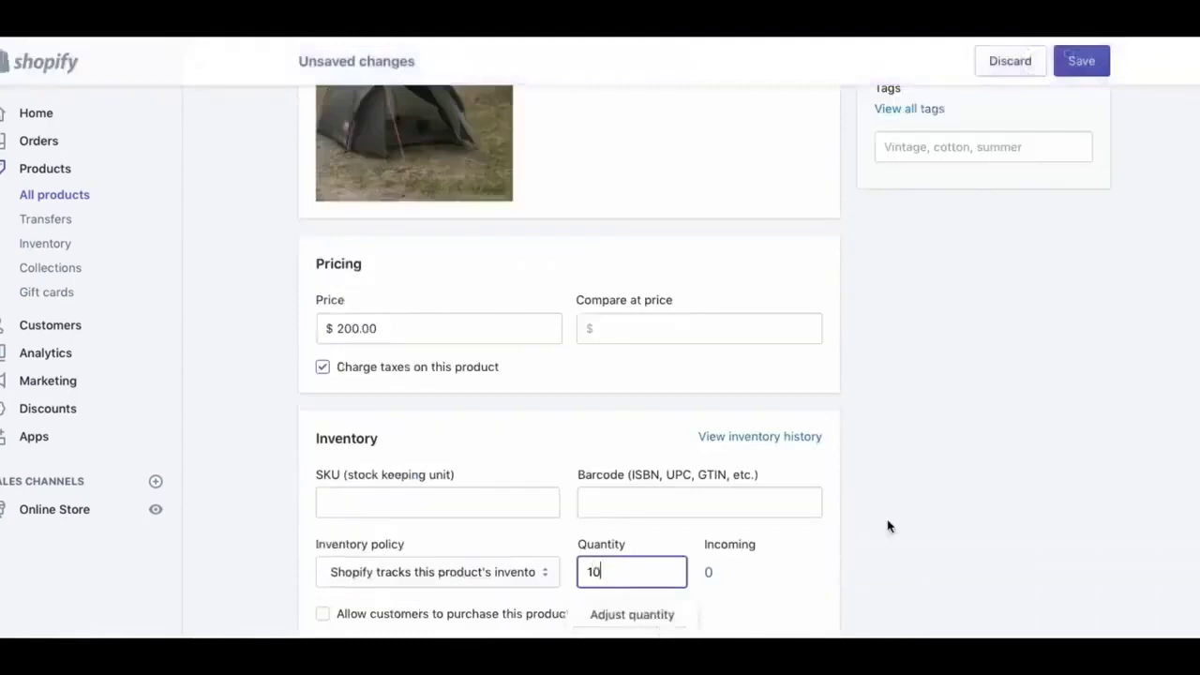
left_click(888, 526)
scroll(889, 525, "up", 1)
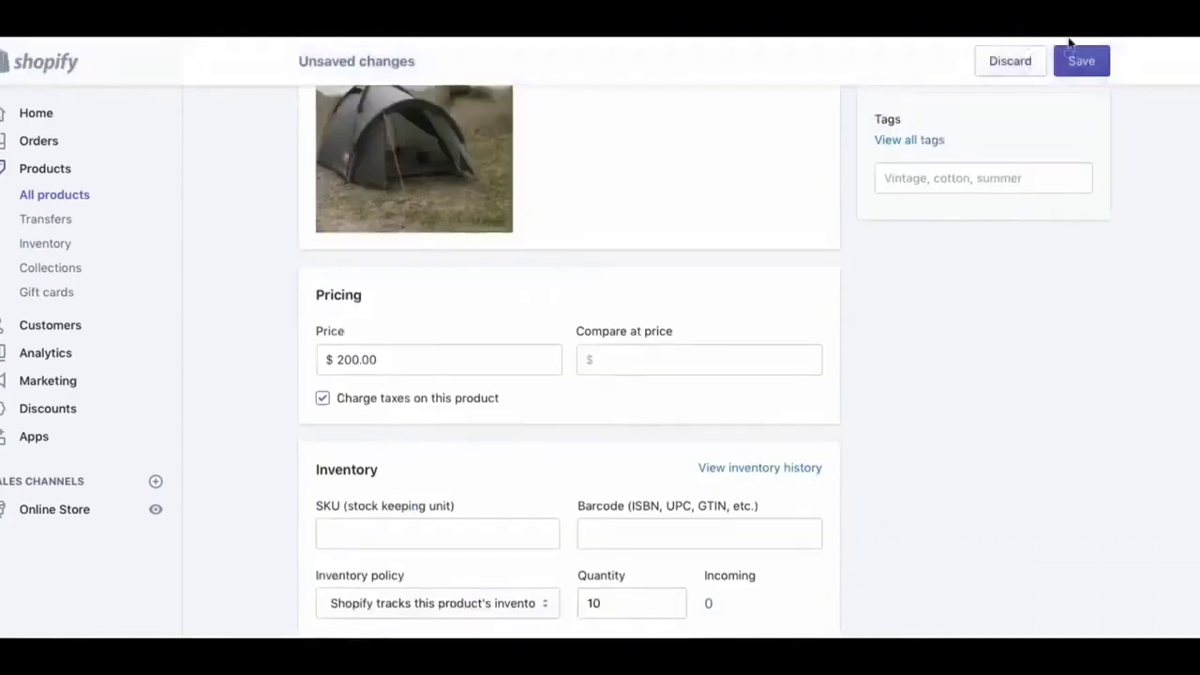
Save the tent, view it on the storefront and add it to the cart as a test
left_click(1081, 62)
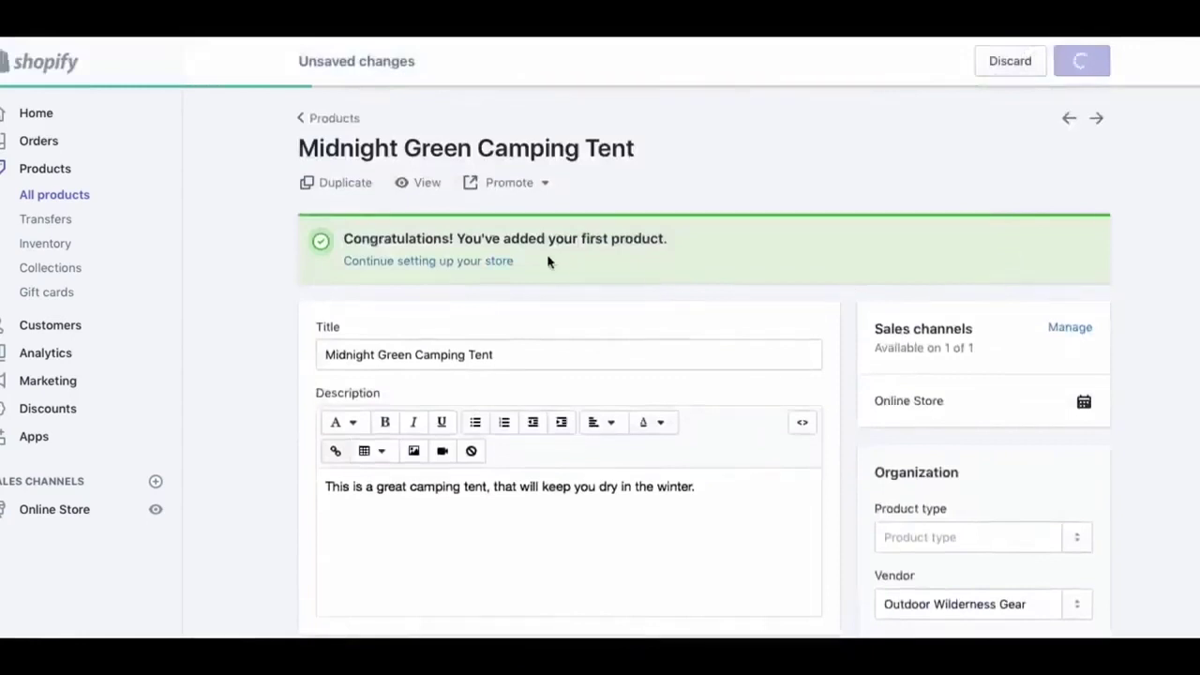
left_click(419, 182)
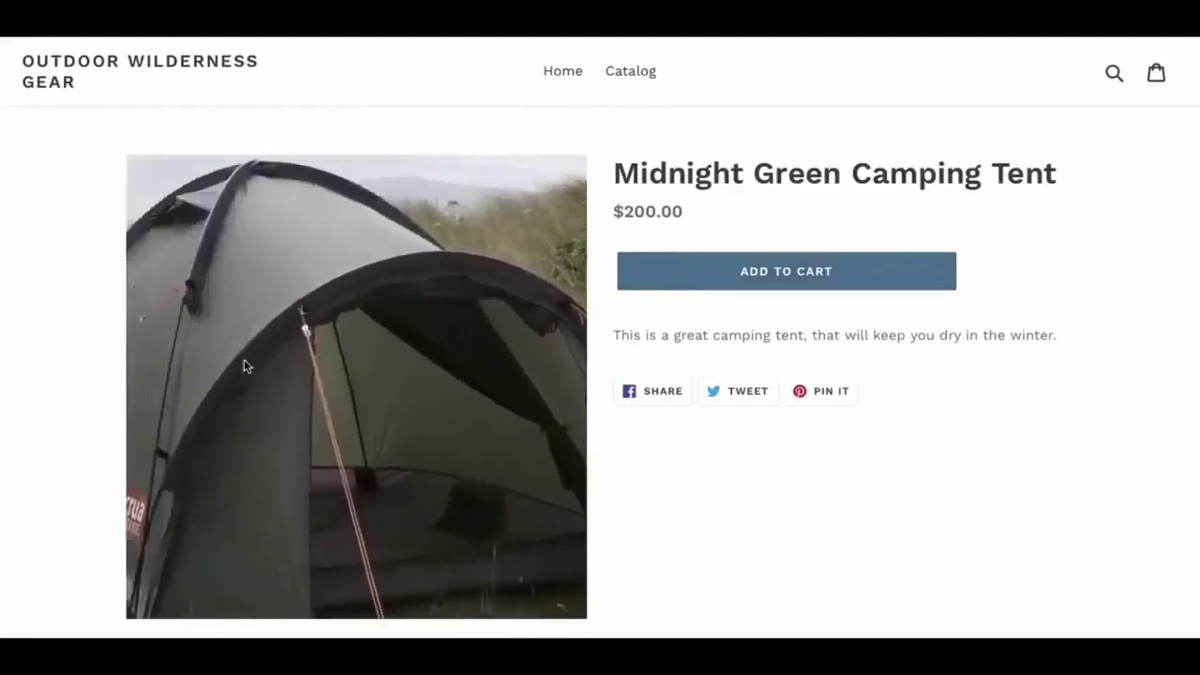
left_click(761, 270)
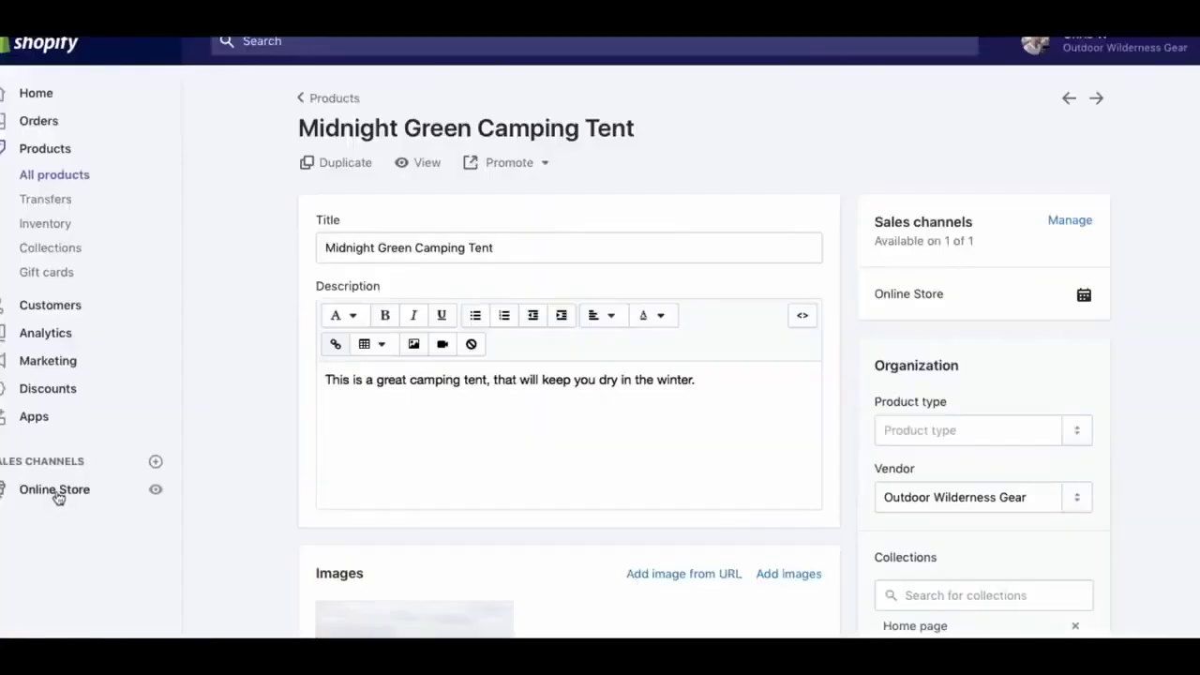
Browse Shopify's free themes from Online Store > Themes and add Brooklyn to the library
left_click(52, 492)
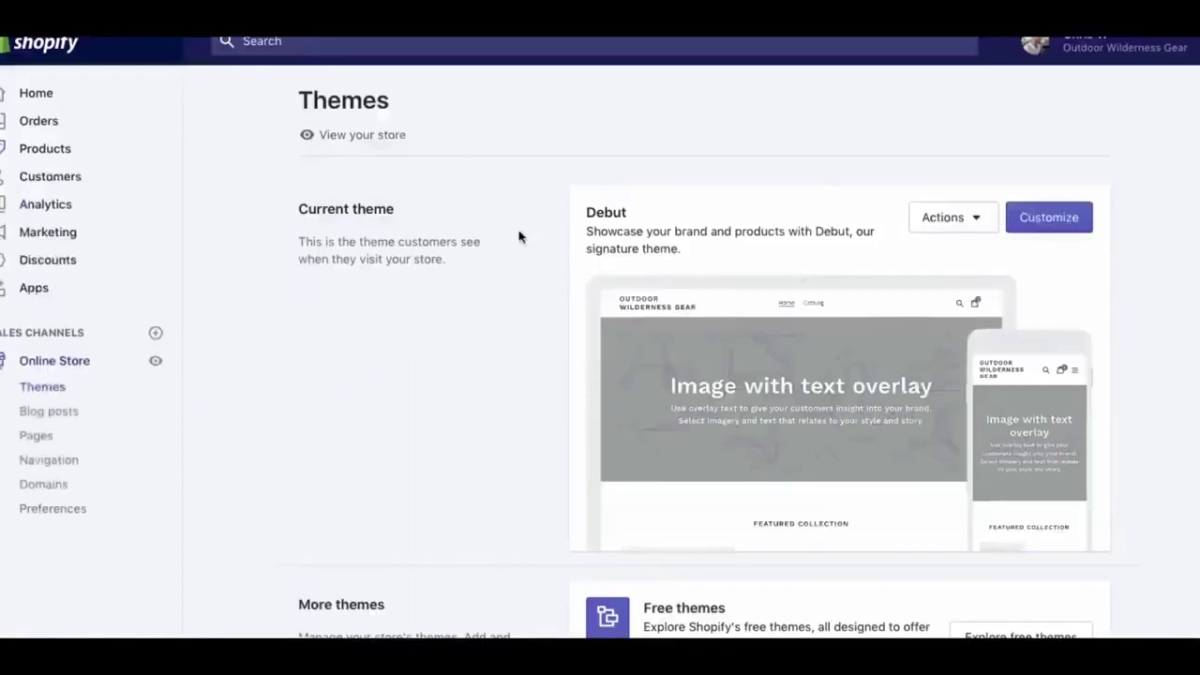
scroll(619, 234, "down", 3)
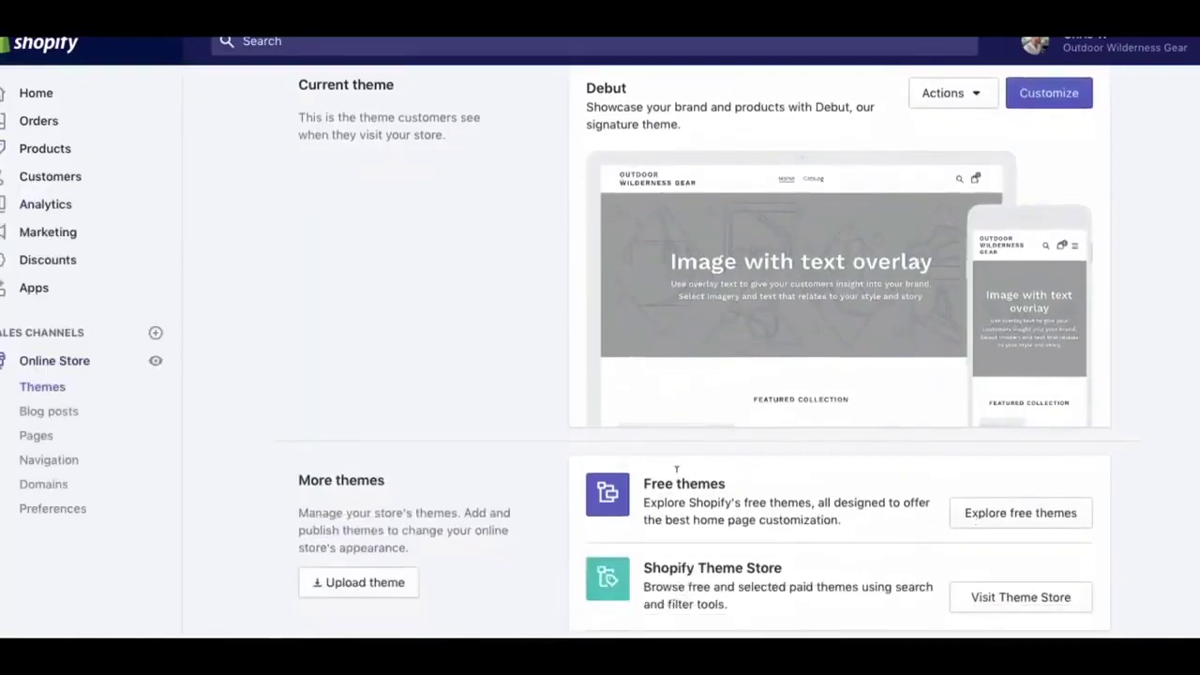
left_click(1059, 521)
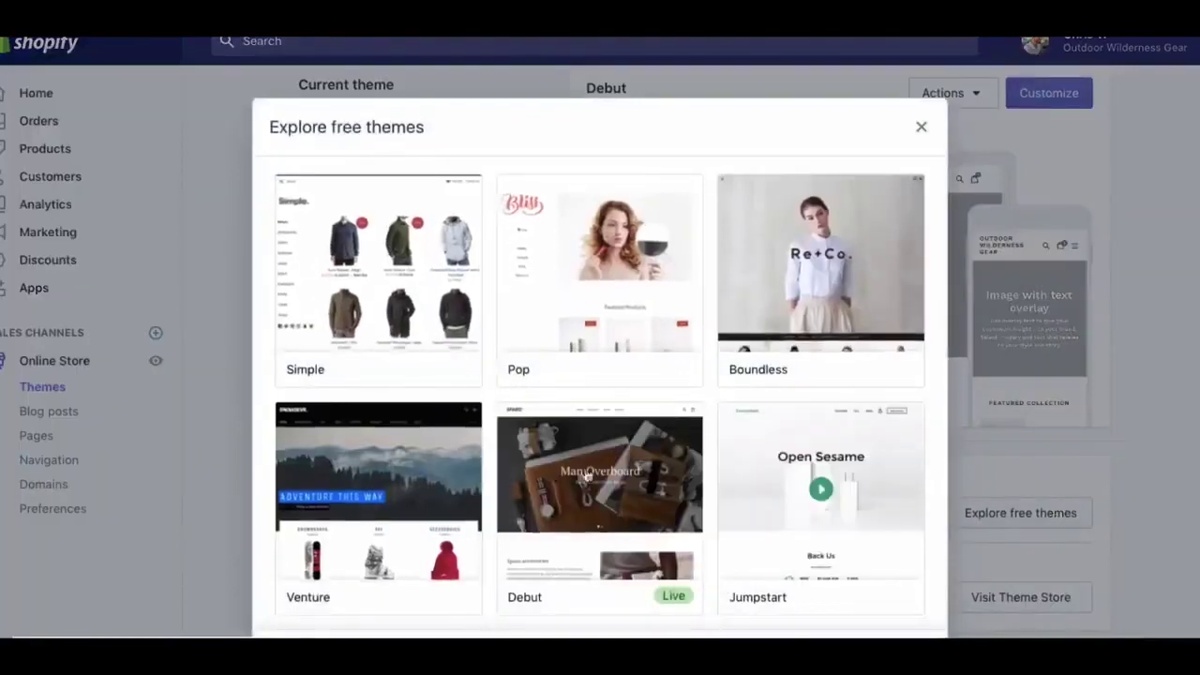
scroll(562, 487, "down", 3)
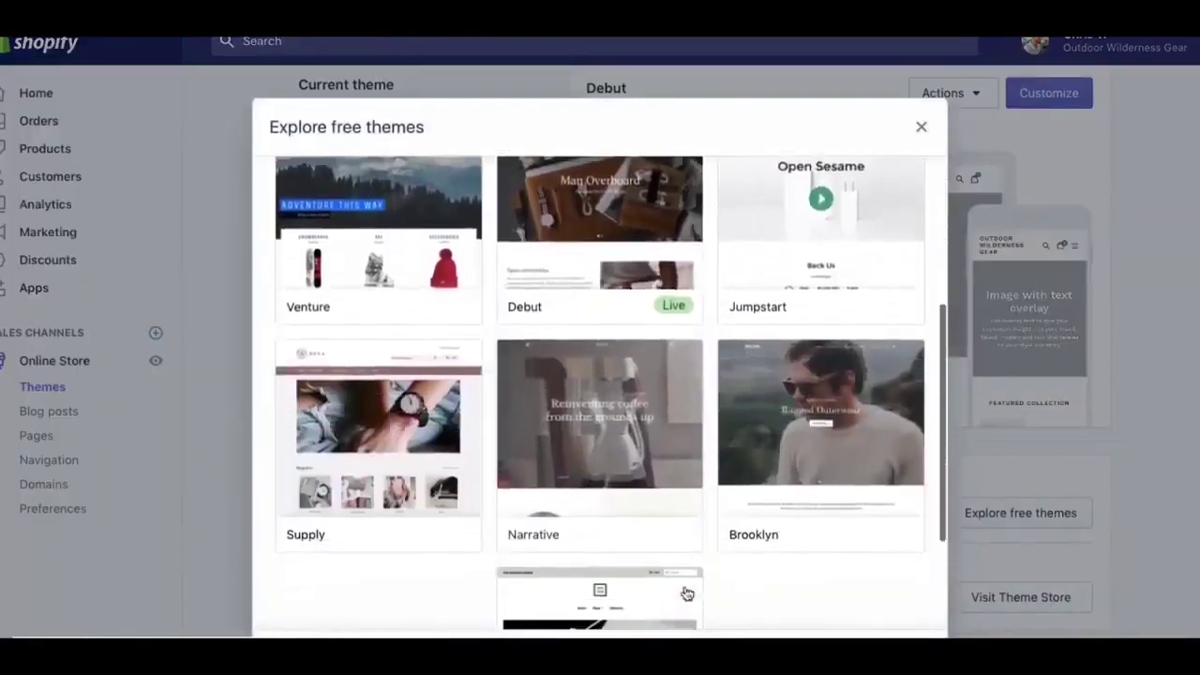
scroll(407, 351, "down", 2)
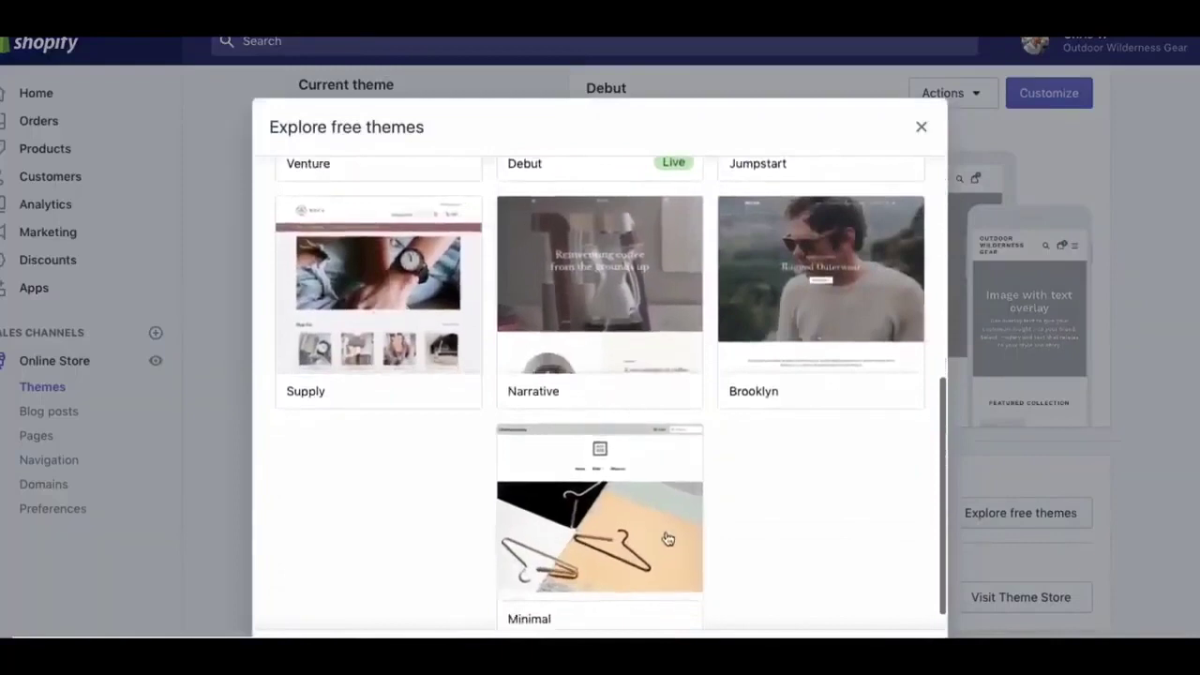
left_click(806, 298)
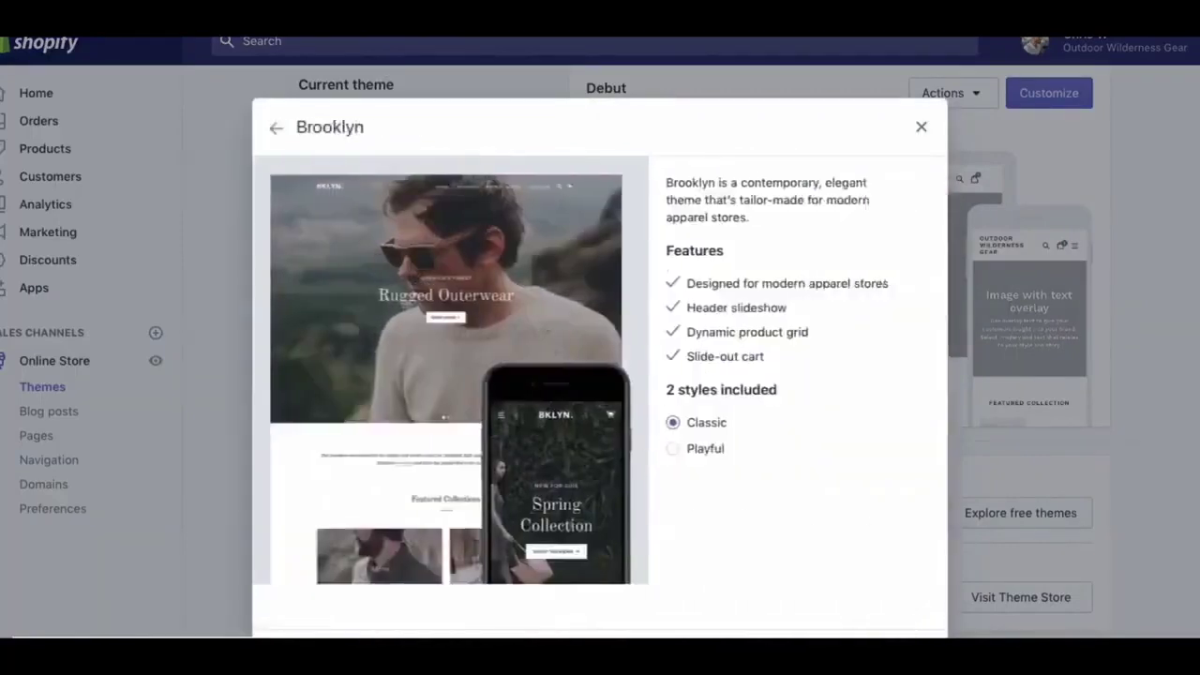
scroll(991, 321, "down", 5)
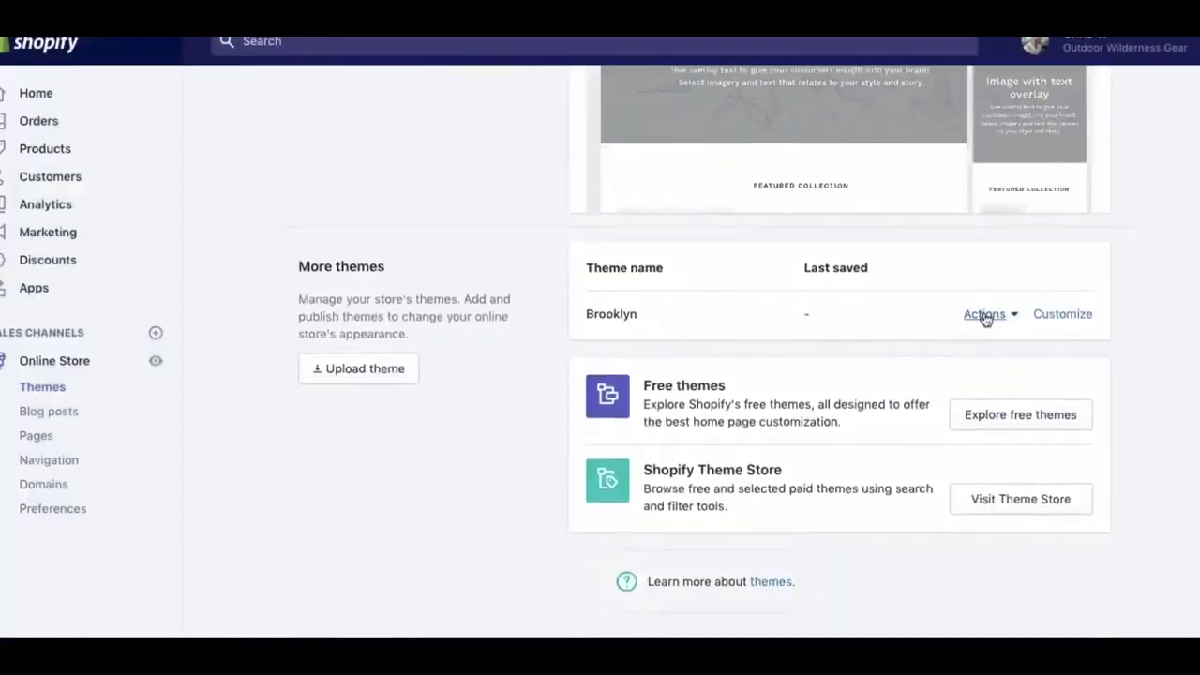
Publish the Brooklyn theme as live, then scroll through the home page sections list
left_click(984, 315)
left_click(925, 394)
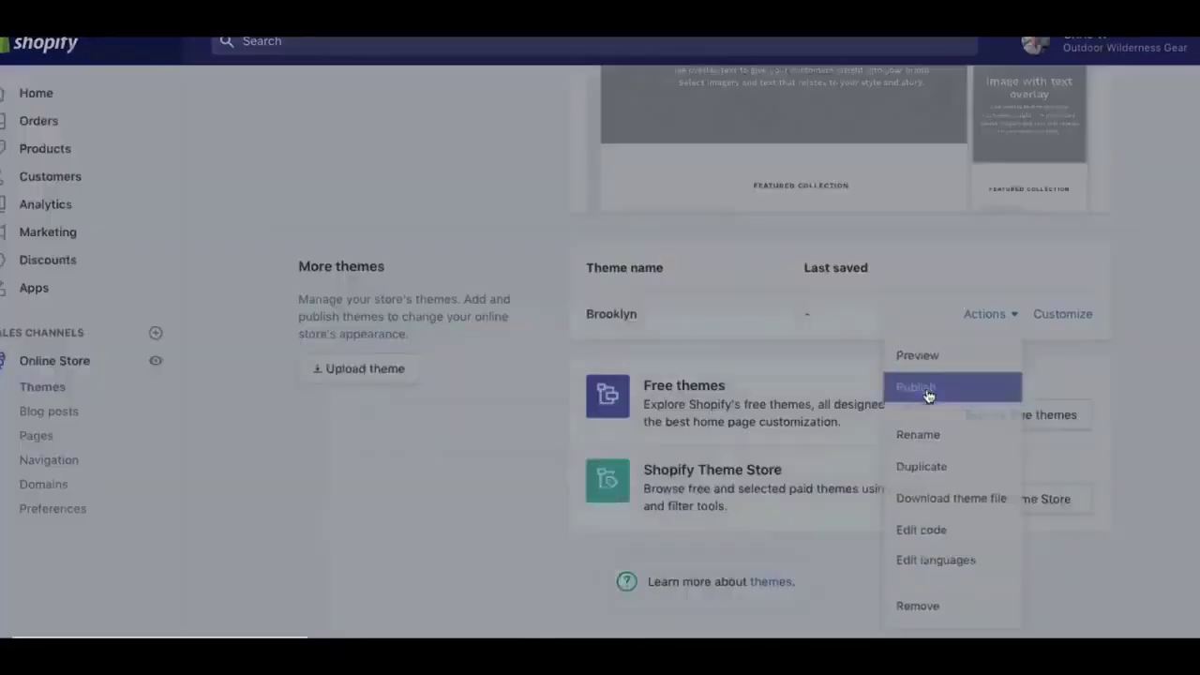
left_click(830, 624)
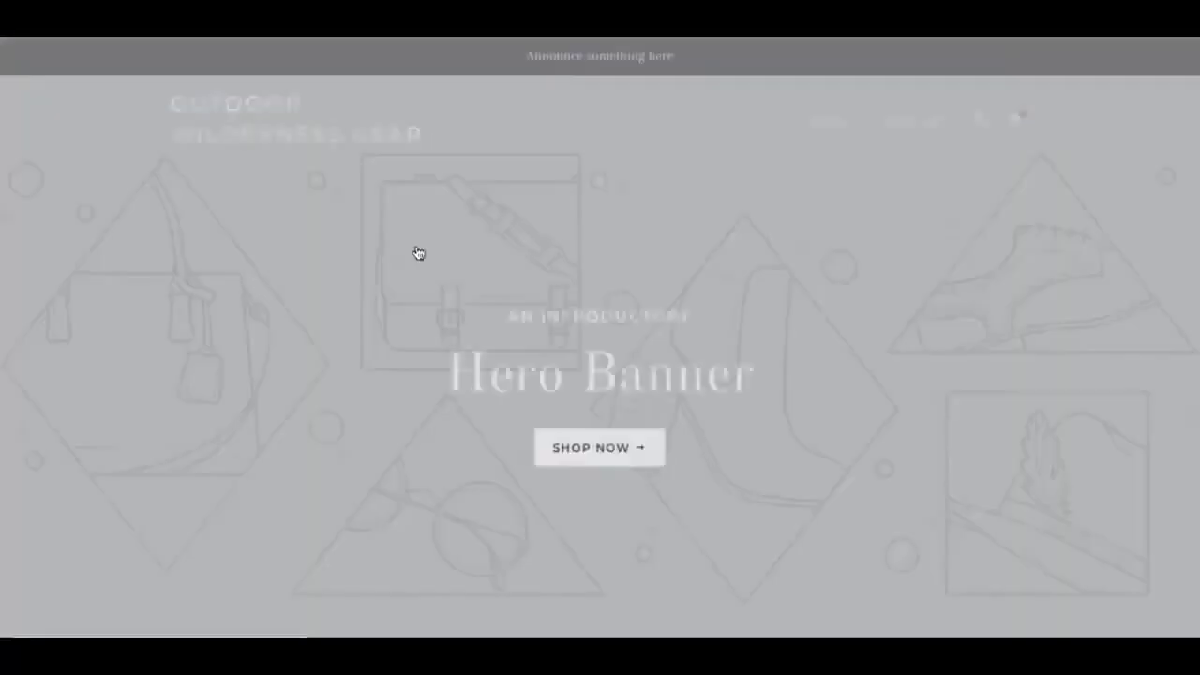
scroll(567, 444, "down", 6)
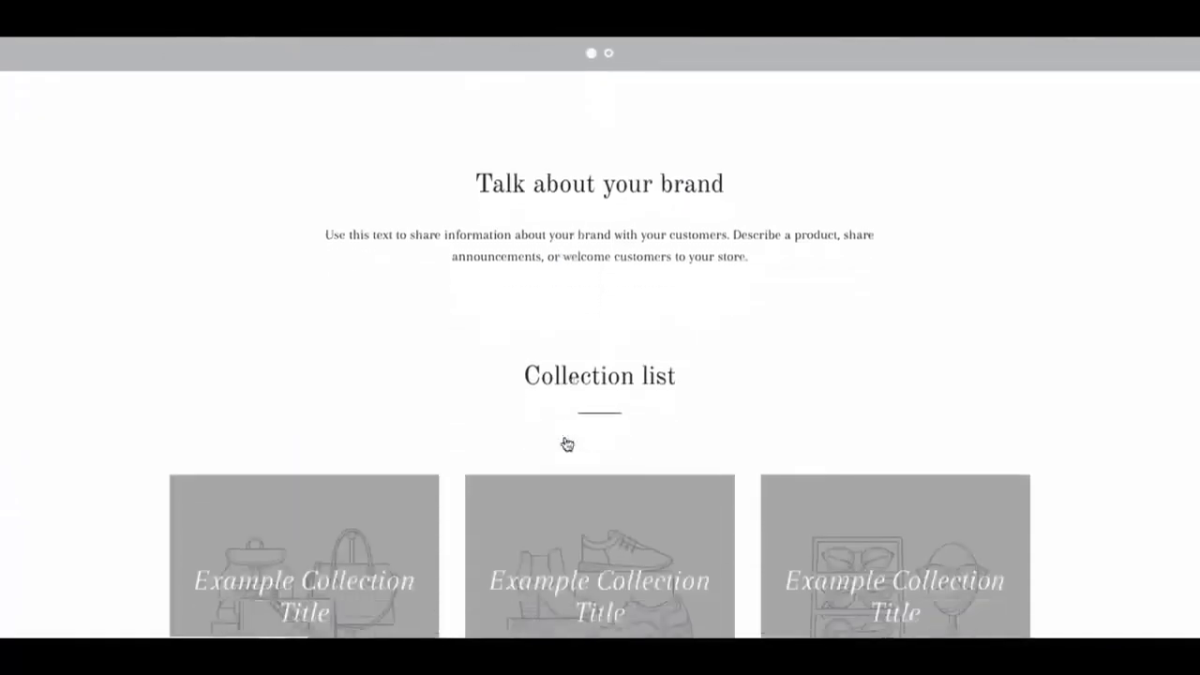
scroll(600, 231, "up", 6)
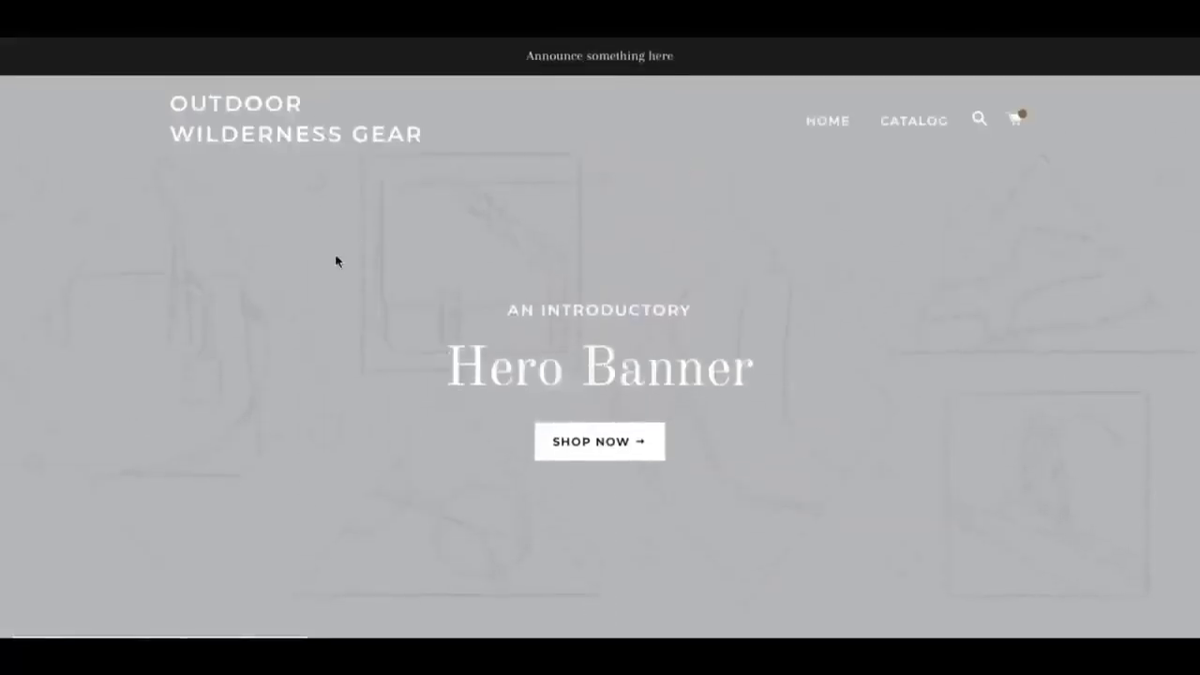
scroll(334, 281, "down", 1)
scroll(333, 295, "down", 7)
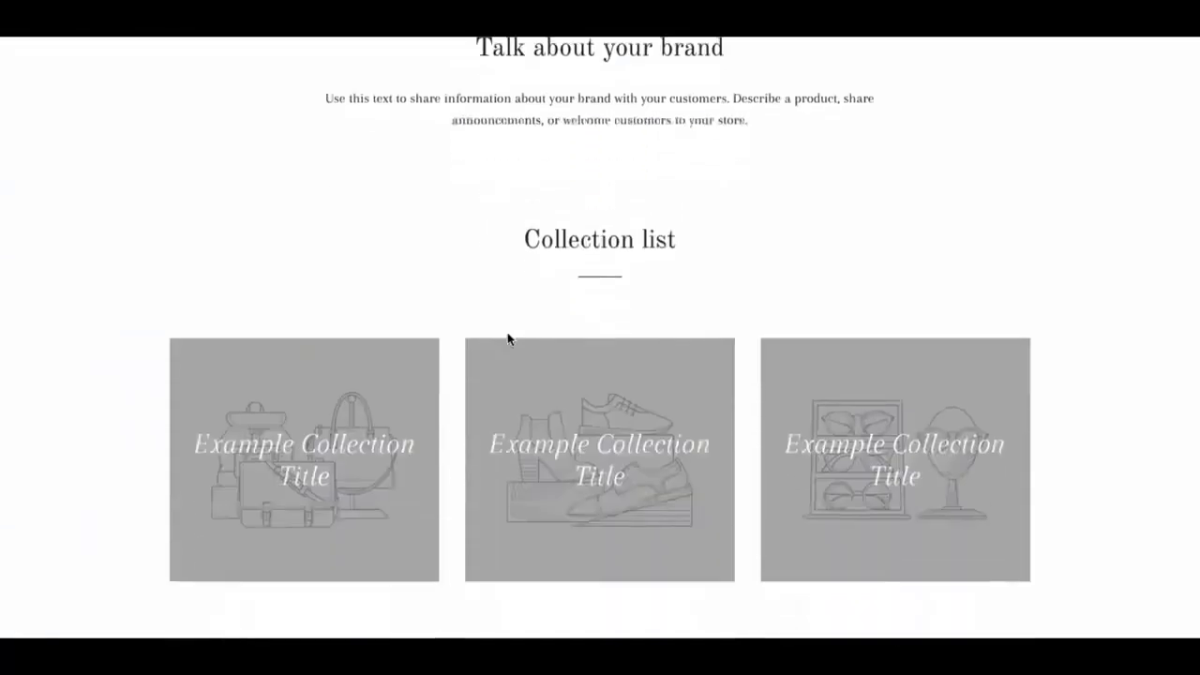
scroll(956, 491, "down", 2)
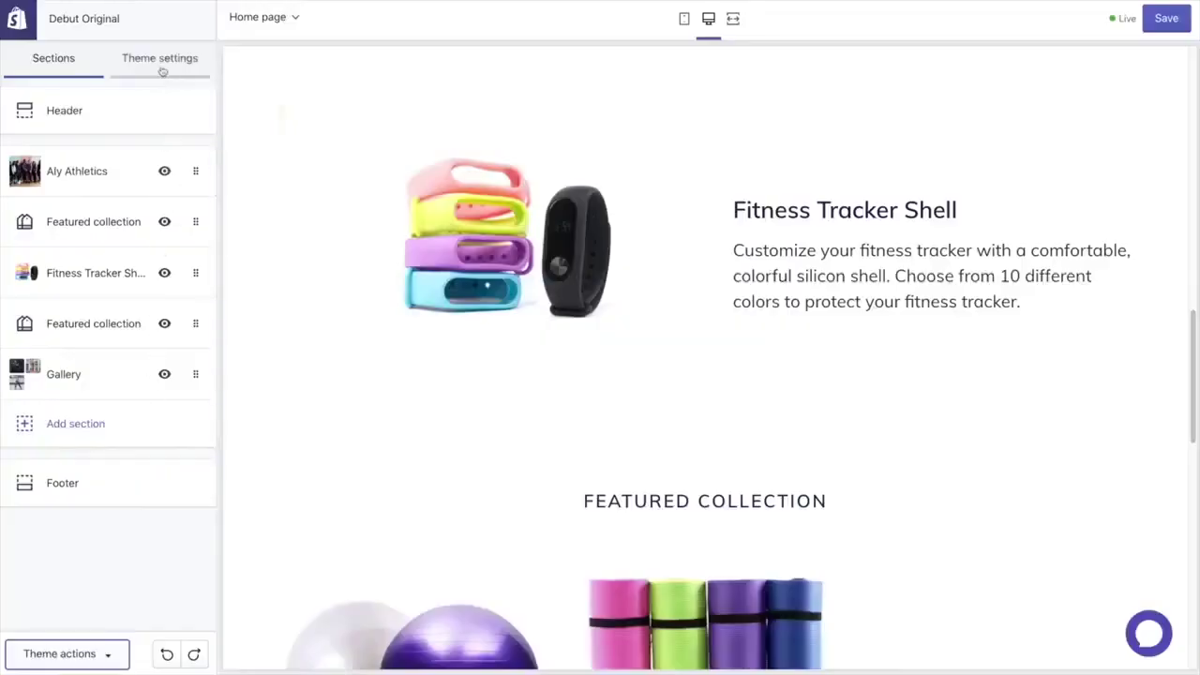
In the theme's Colors settings, change the Sale text swatch to #DA0C14 and save the theme
left_click(161, 70)
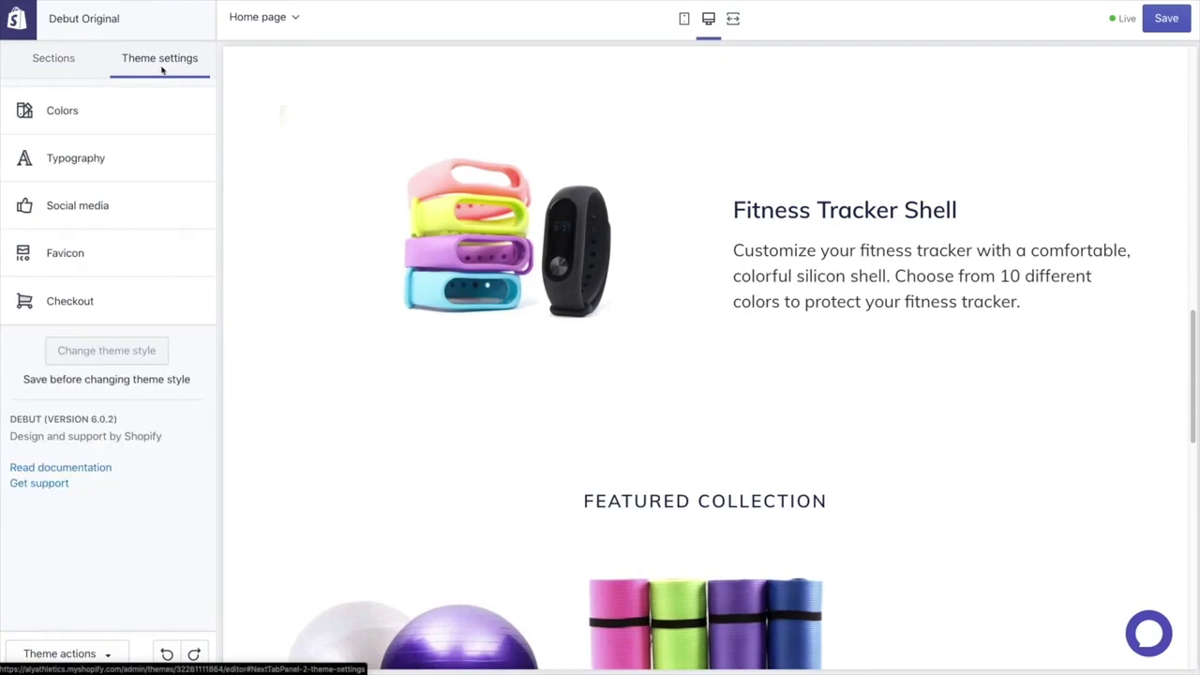
left_click(147, 112)
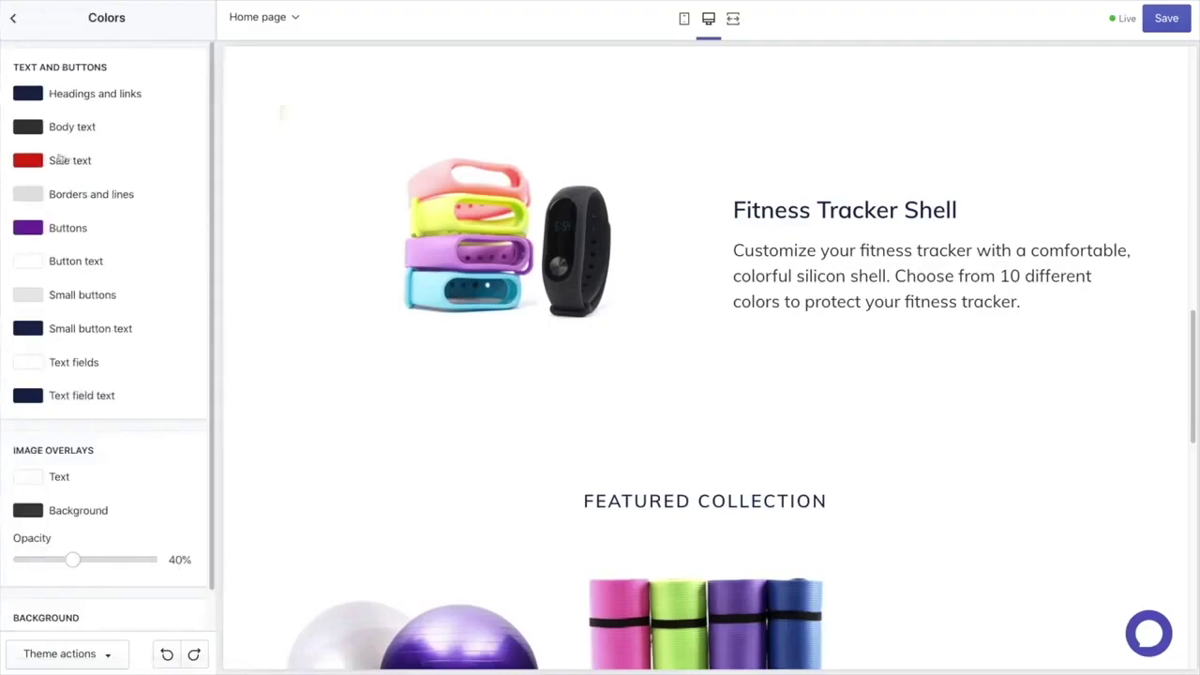
left_click(35, 164)
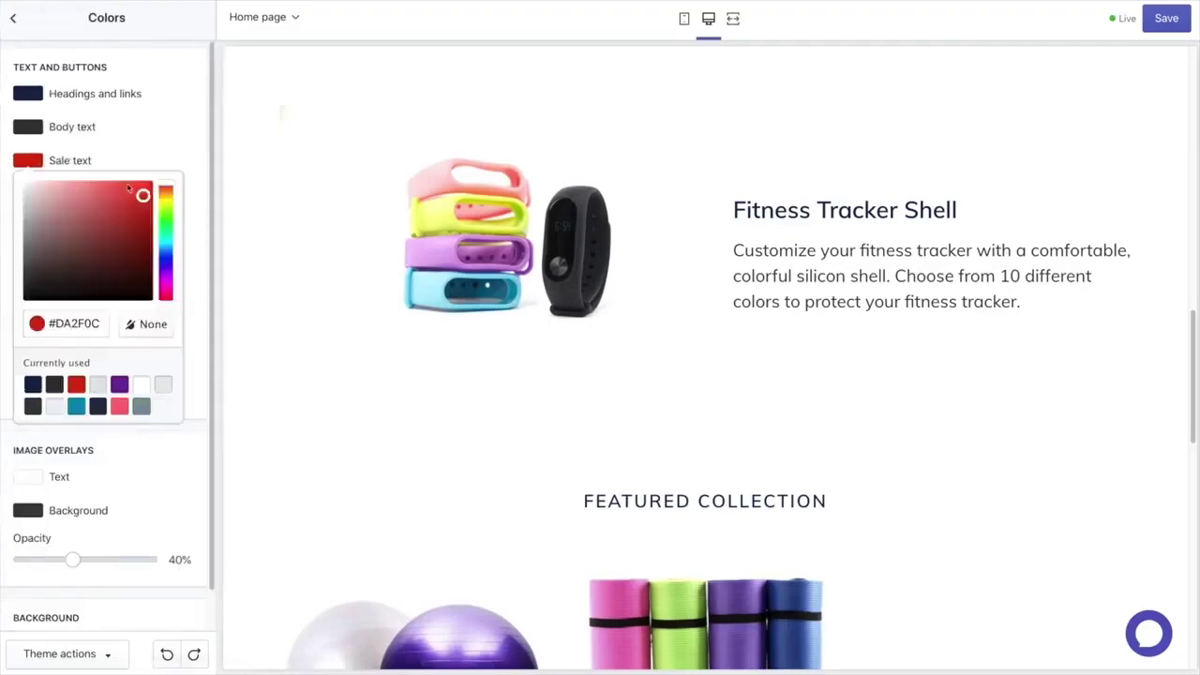
left_click_drag(165, 192, 169, 306)
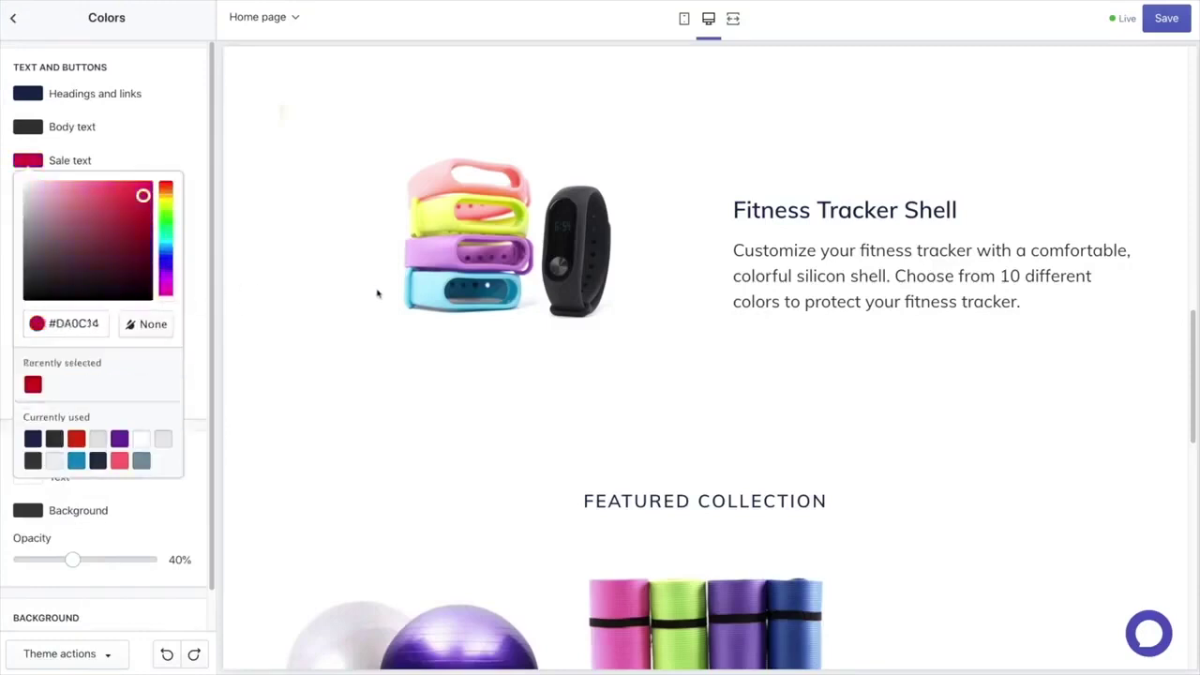
left_click(1167, 26)
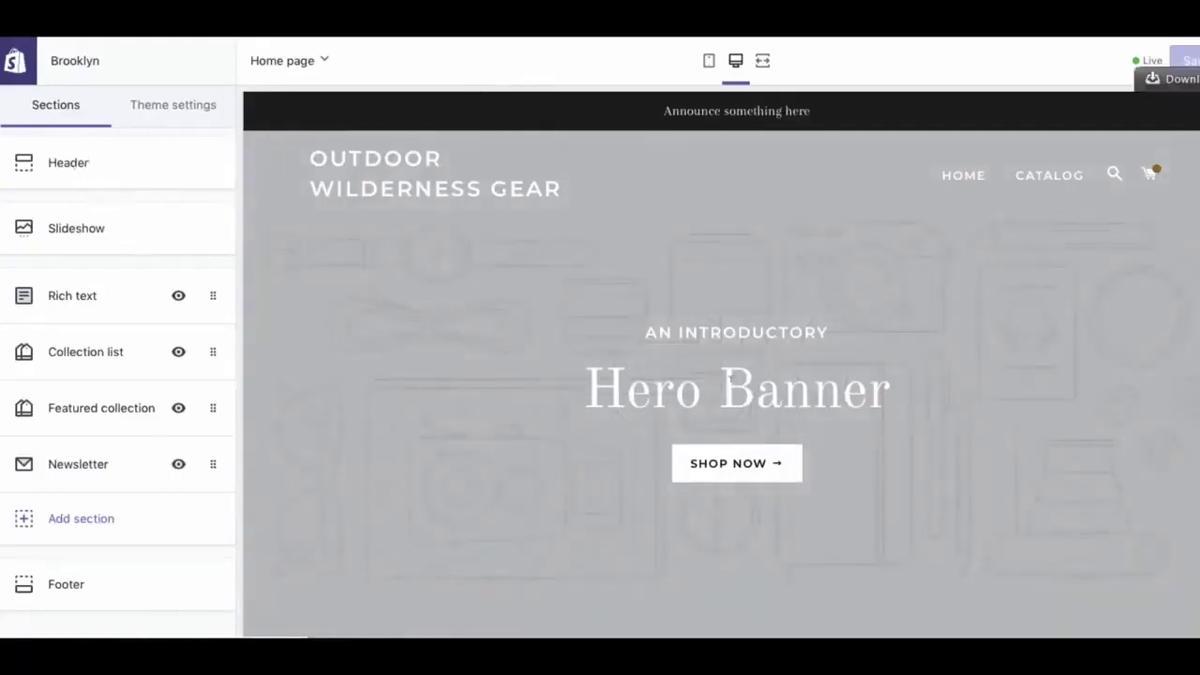
Hide the Rich text, Collection list and Featured collection sections, keeping Newsletter visible
scroll(425, 306, "down", 8)
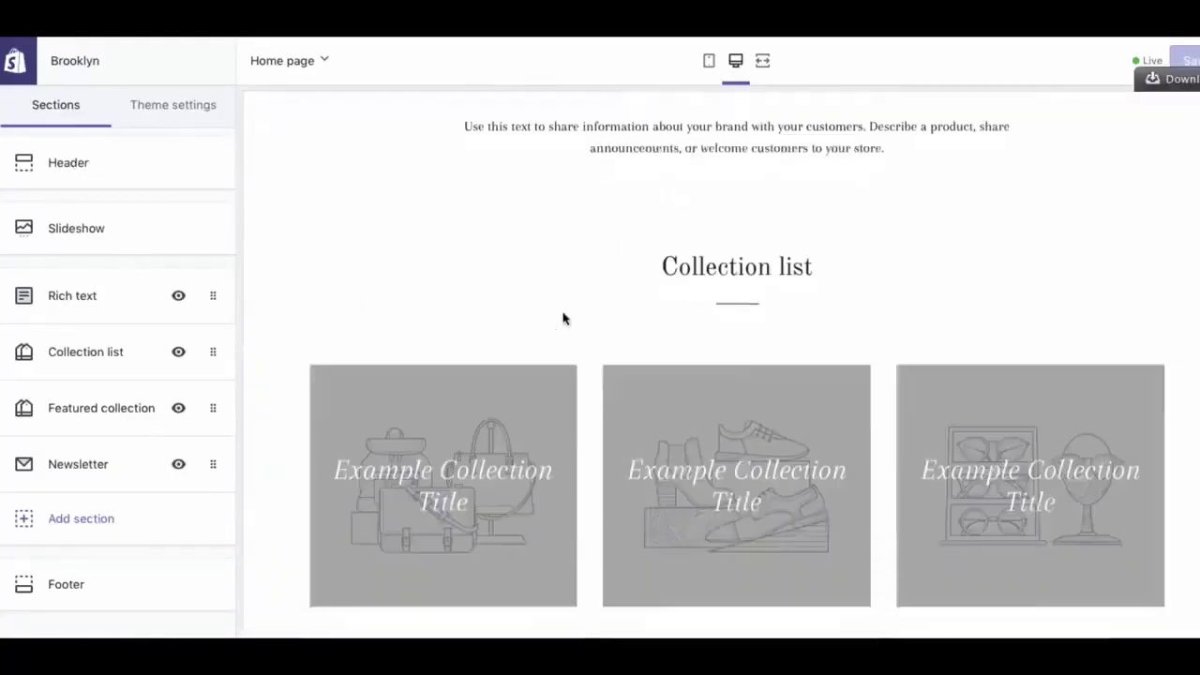
scroll(643, 554, "down", 7)
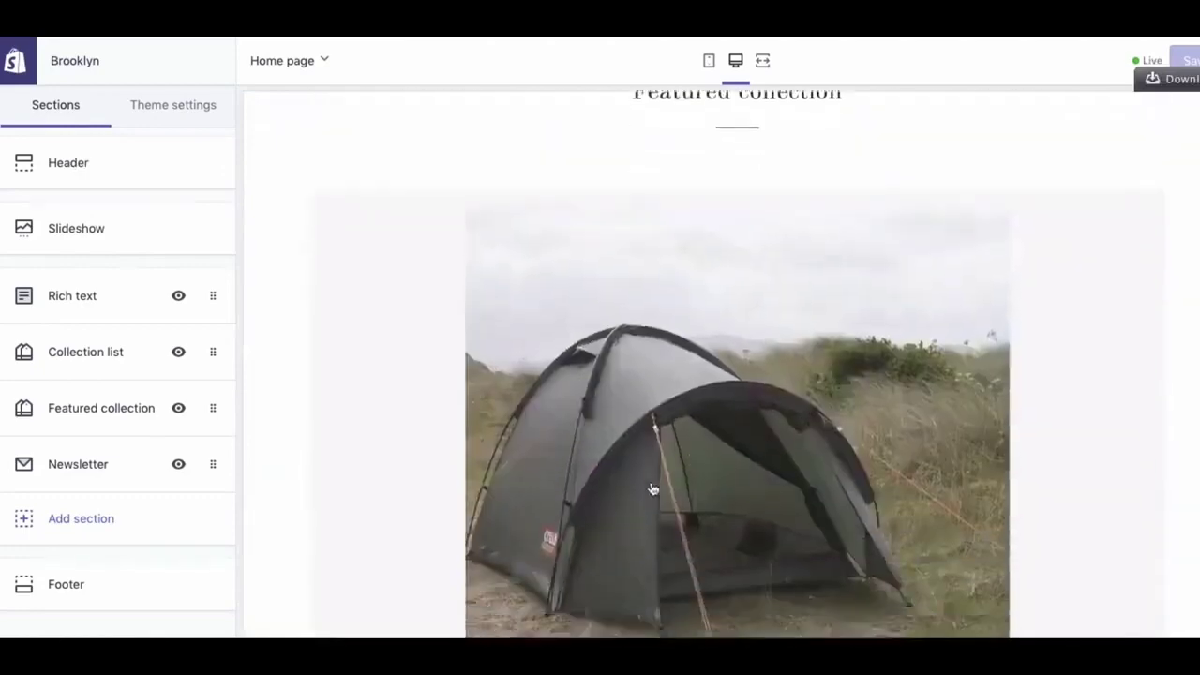
scroll(653, 488, "down", 2)
scroll(652, 478, "down", 7)
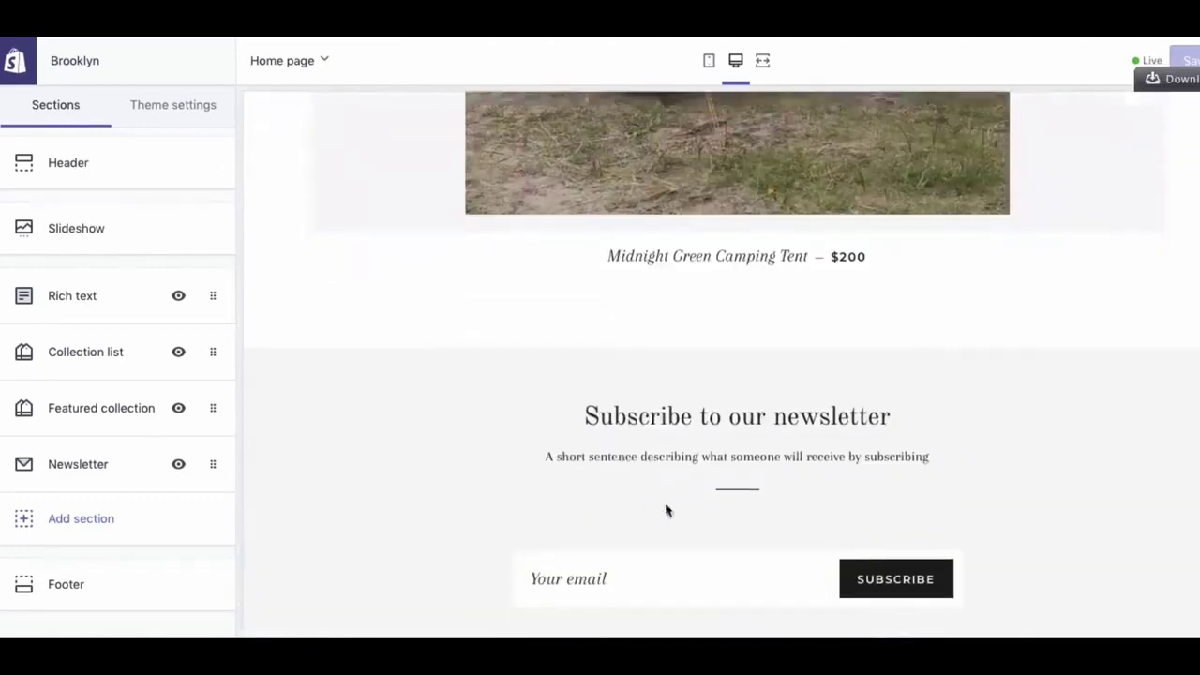
scroll(425, 482, "up", 15)
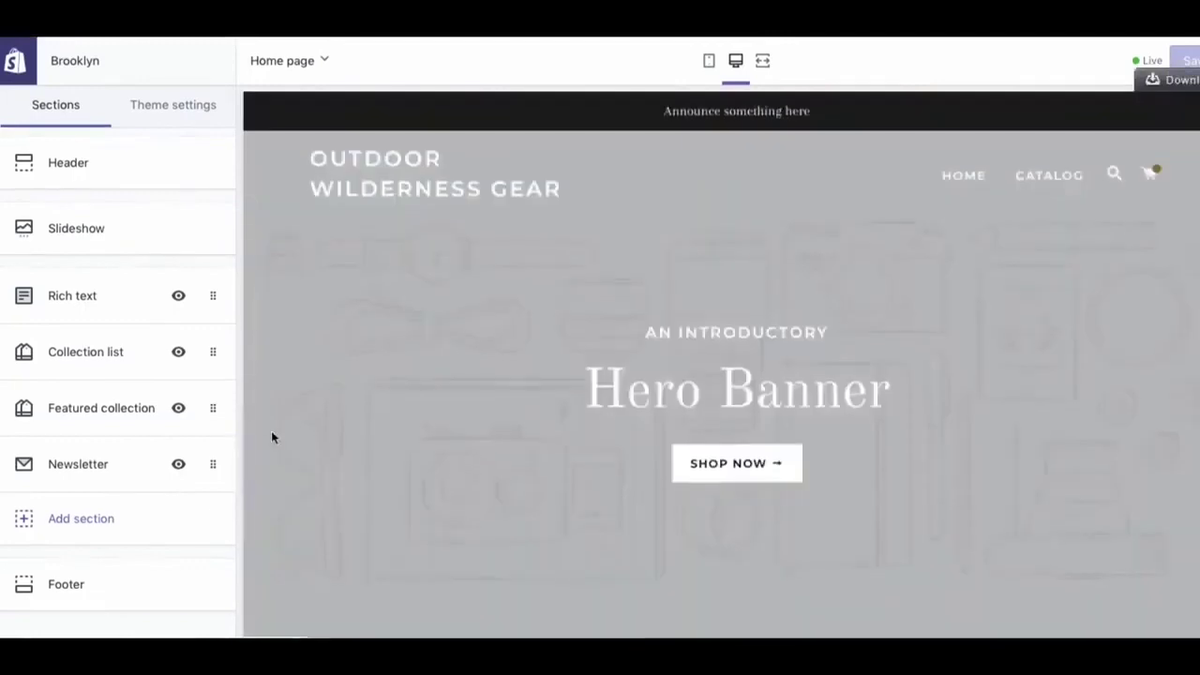
left_click(178, 464)
left_click(178, 408)
left_click(178, 352)
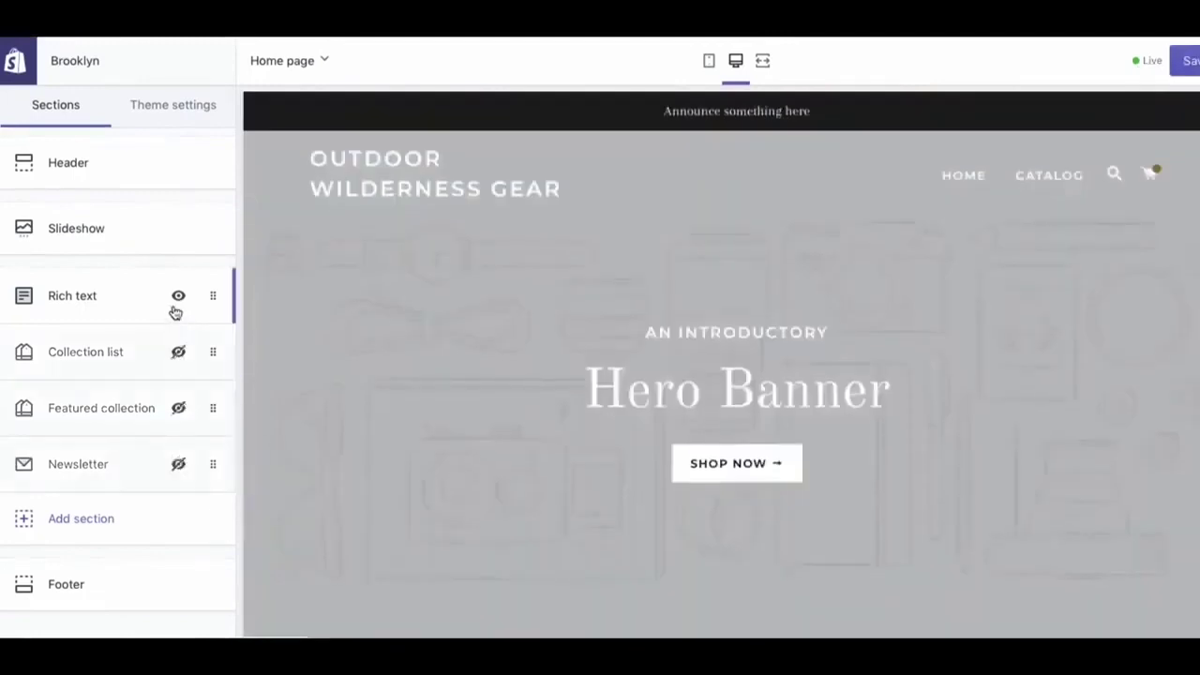
left_click(178, 298)
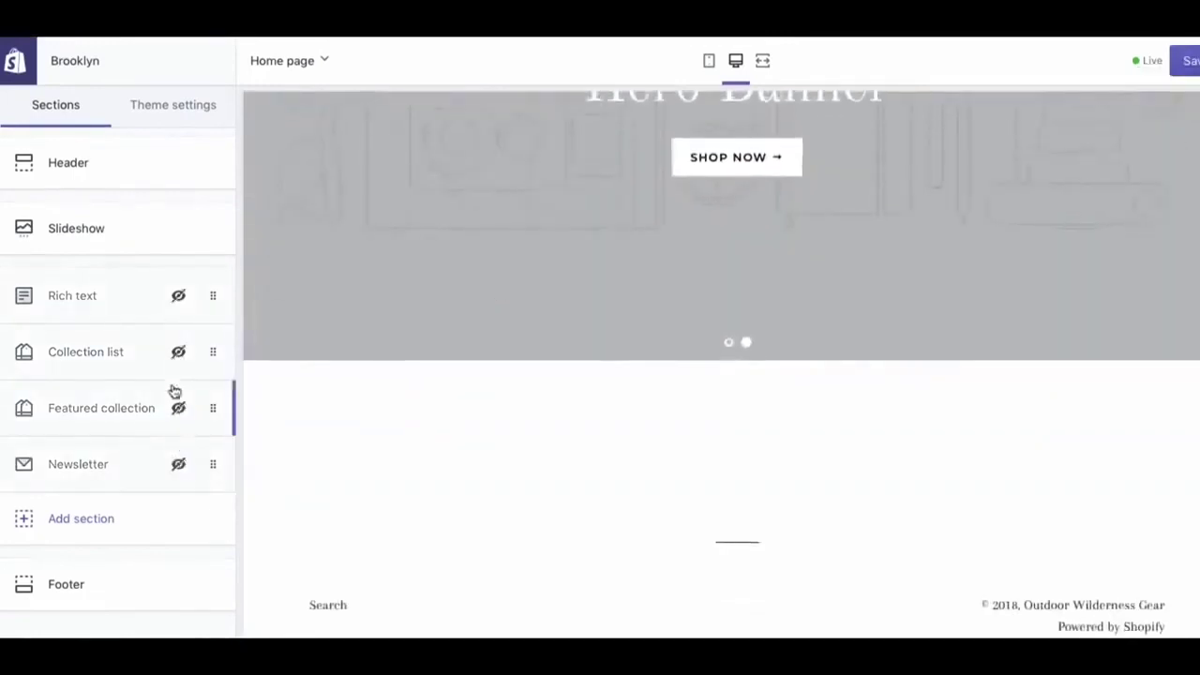
left_click(178, 464)
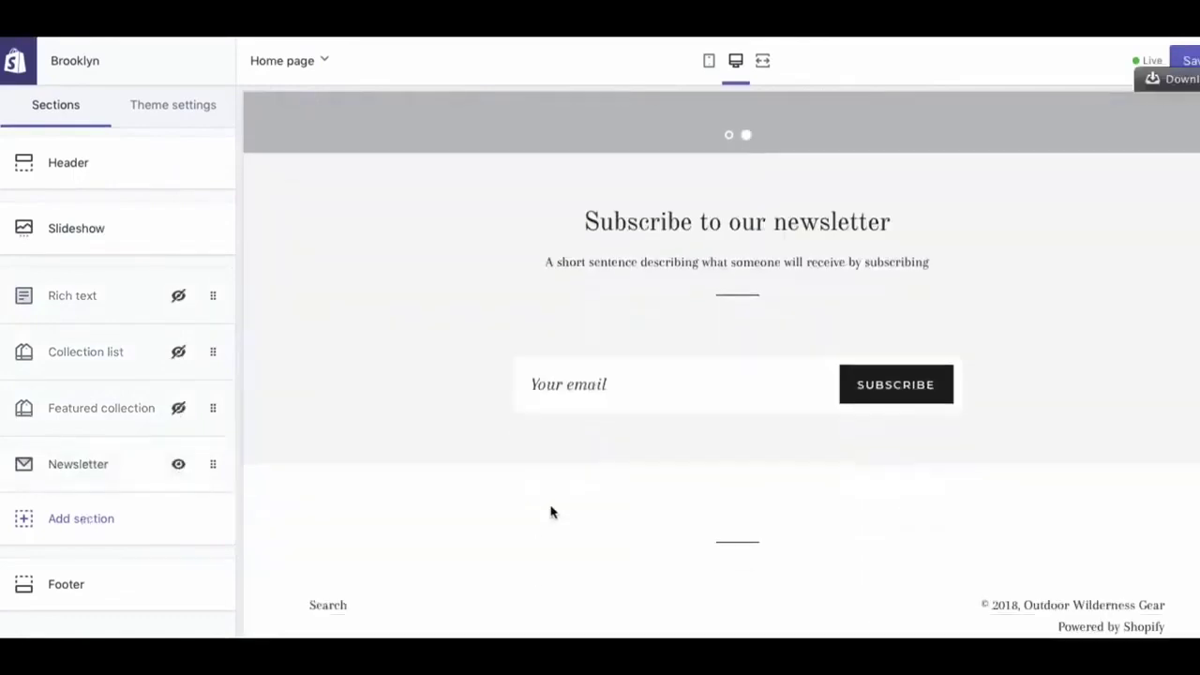
Add a Featured product section for the Midnight Green Camping Tent, placed above Newsletter
left_click(214, 534)
mouse_move(141, 421)
left_click(208, 408)
left_click(126, 207)
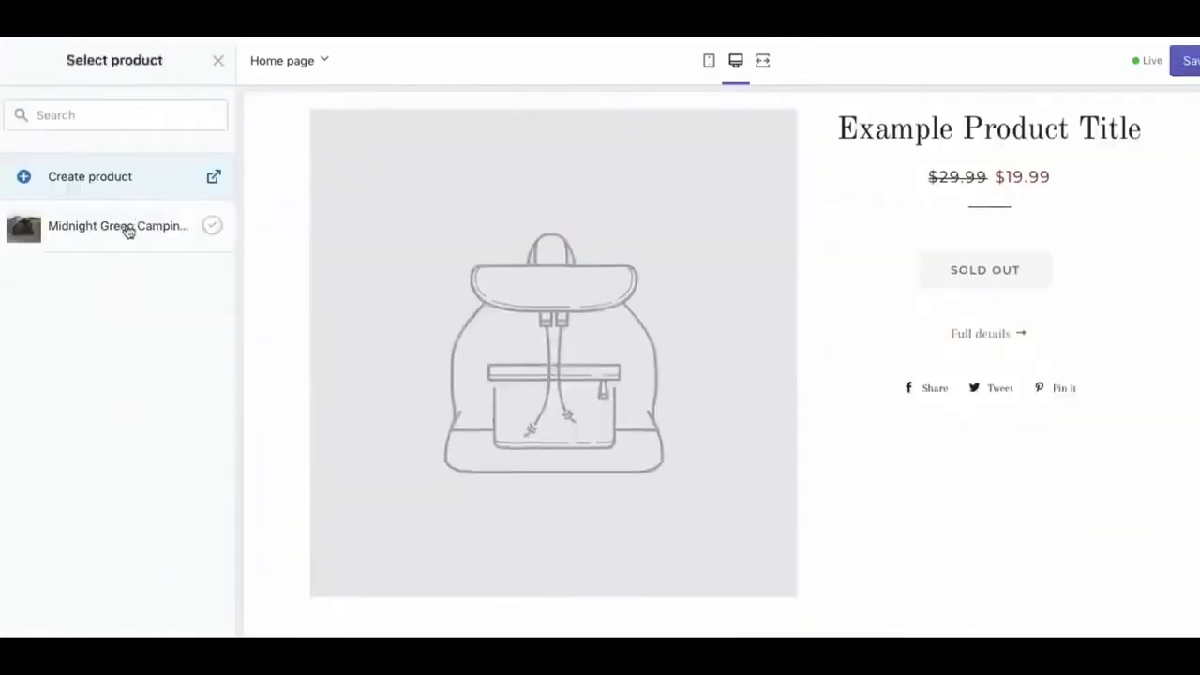
left_click(131, 234)
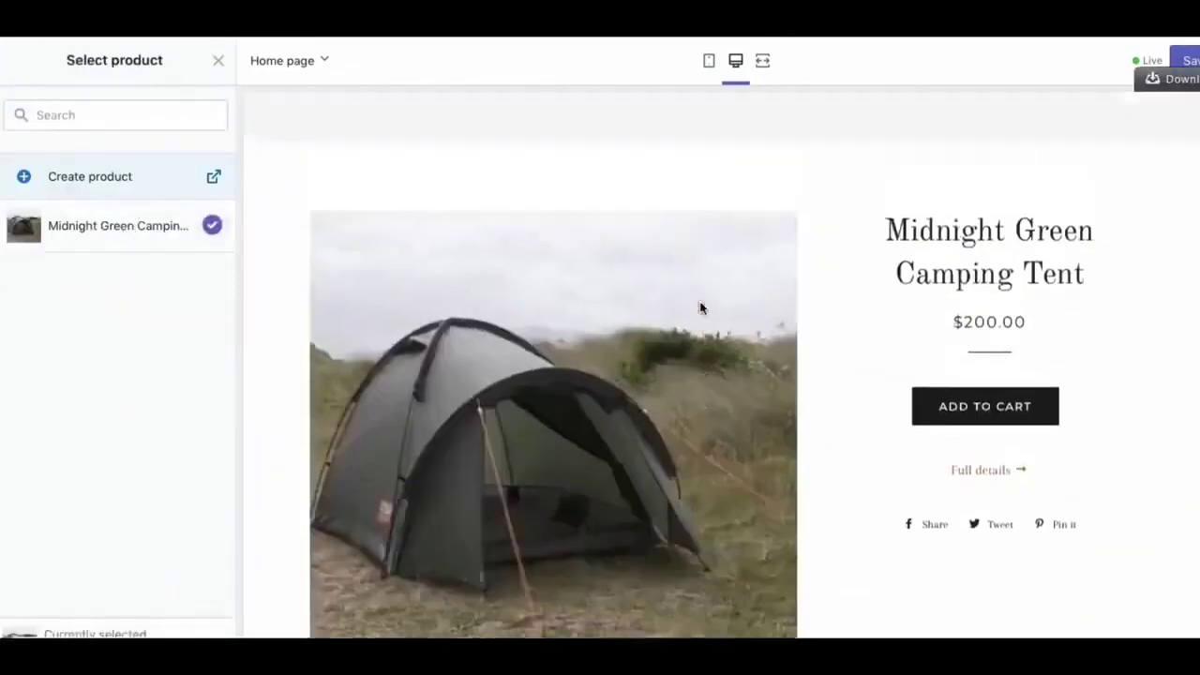
left_click(13, 62)
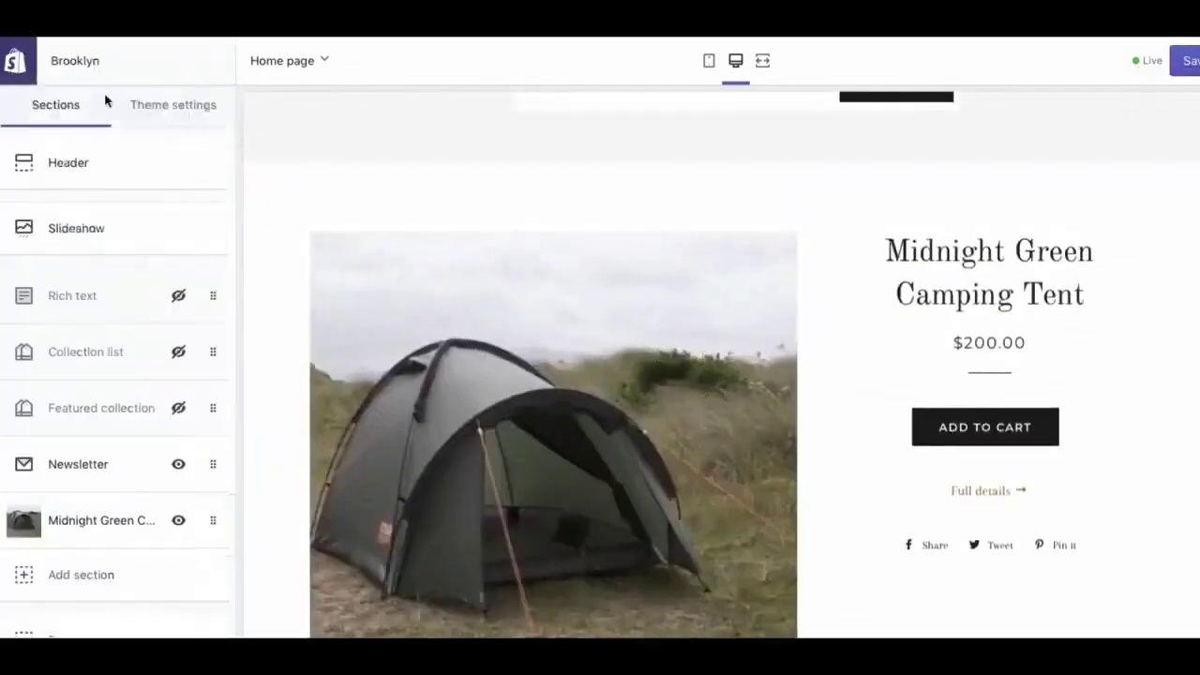
scroll(404, 313, "up", 10)
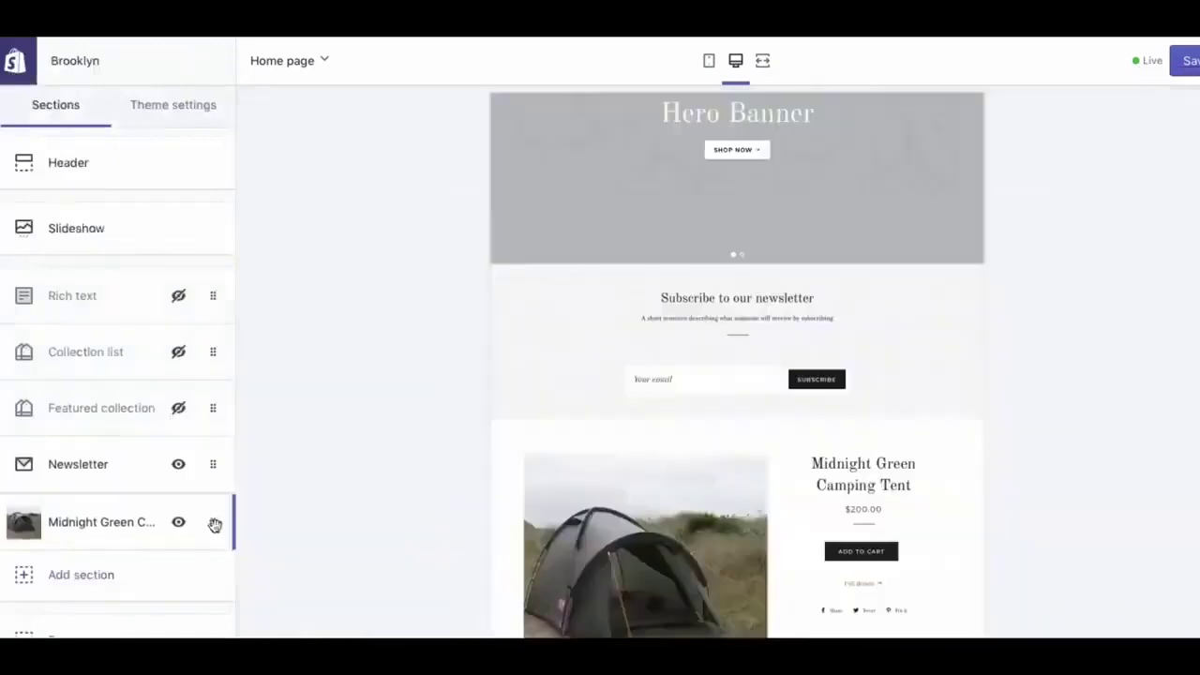
left_click_drag(214, 521, 209, 466)
Upload the forest tent photo as the first slideshow slide's image
scroll(518, 484, "up", 10)
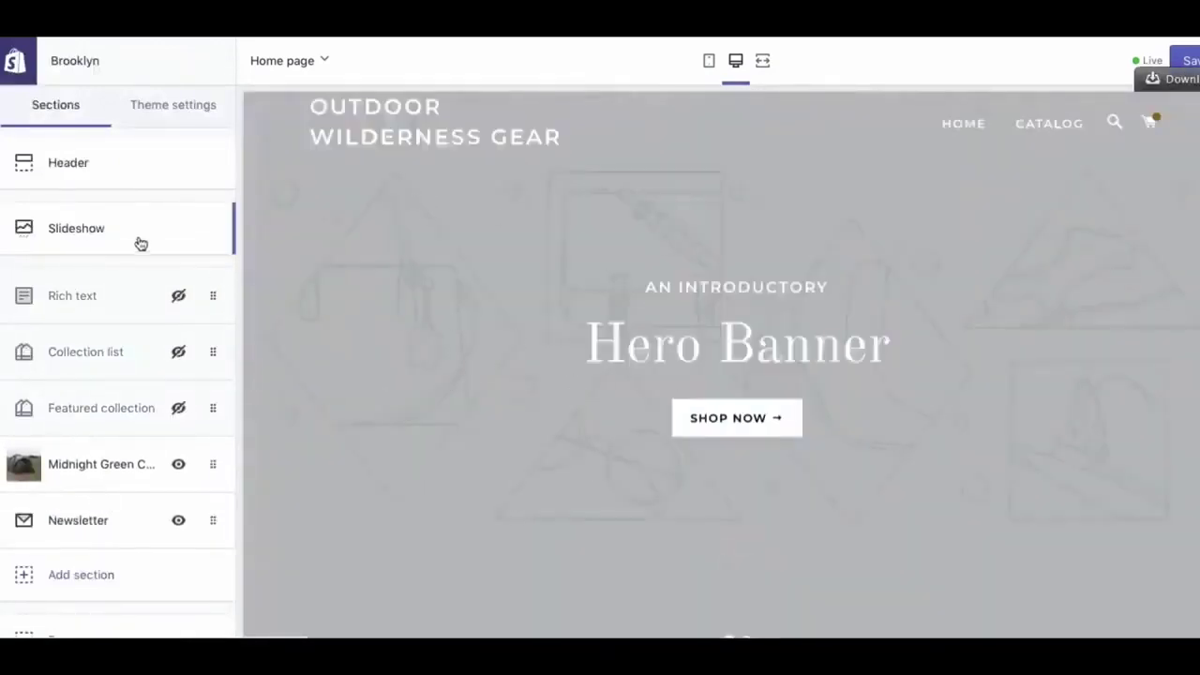
left_click(140, 243)
left_click(11, 415)
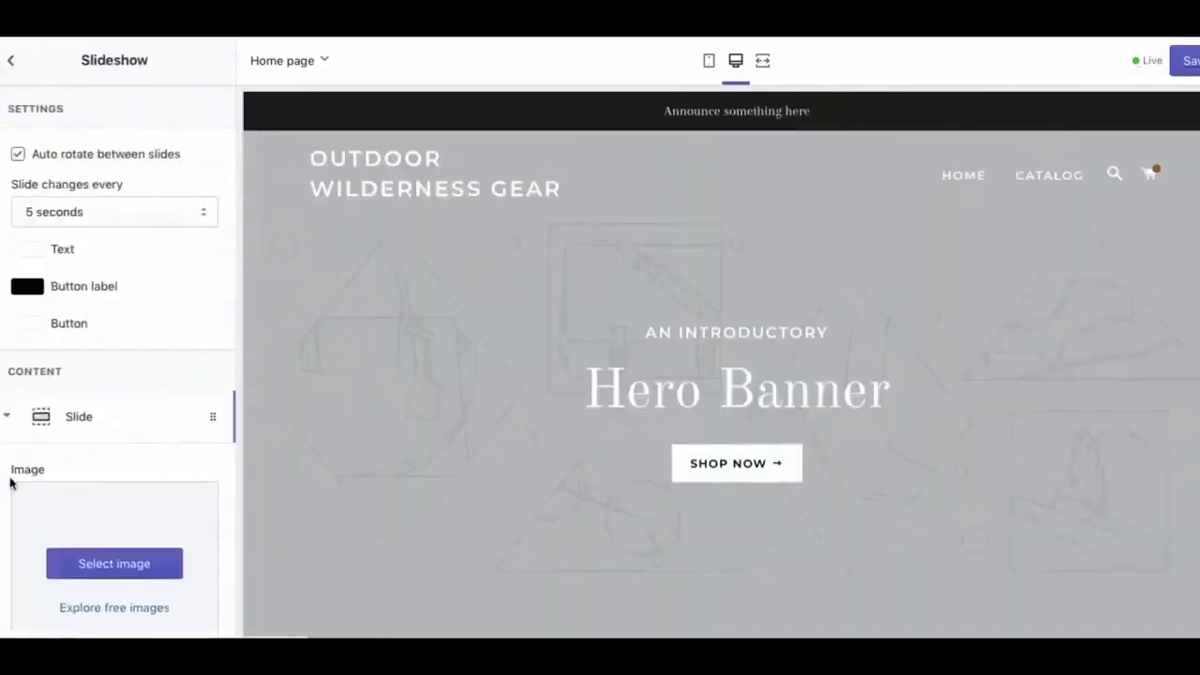
scroll(94, 428, "down", 2)
left_click(109, 426)
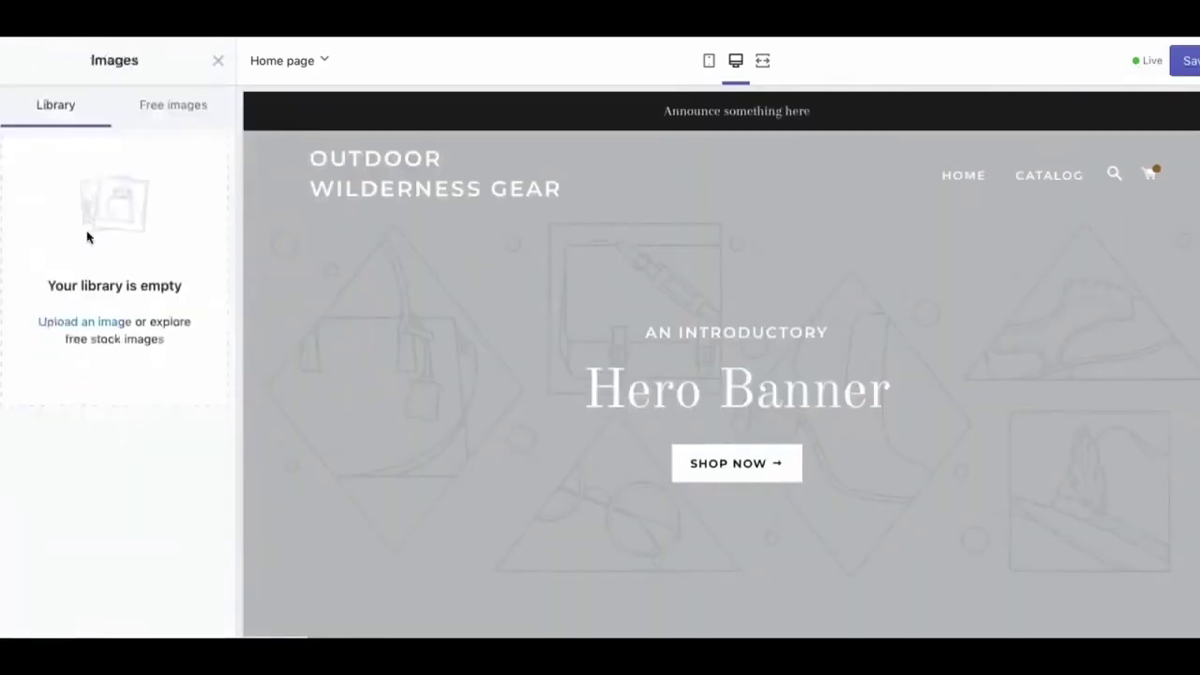
left_click(93, 324)
double_click(340, 127)
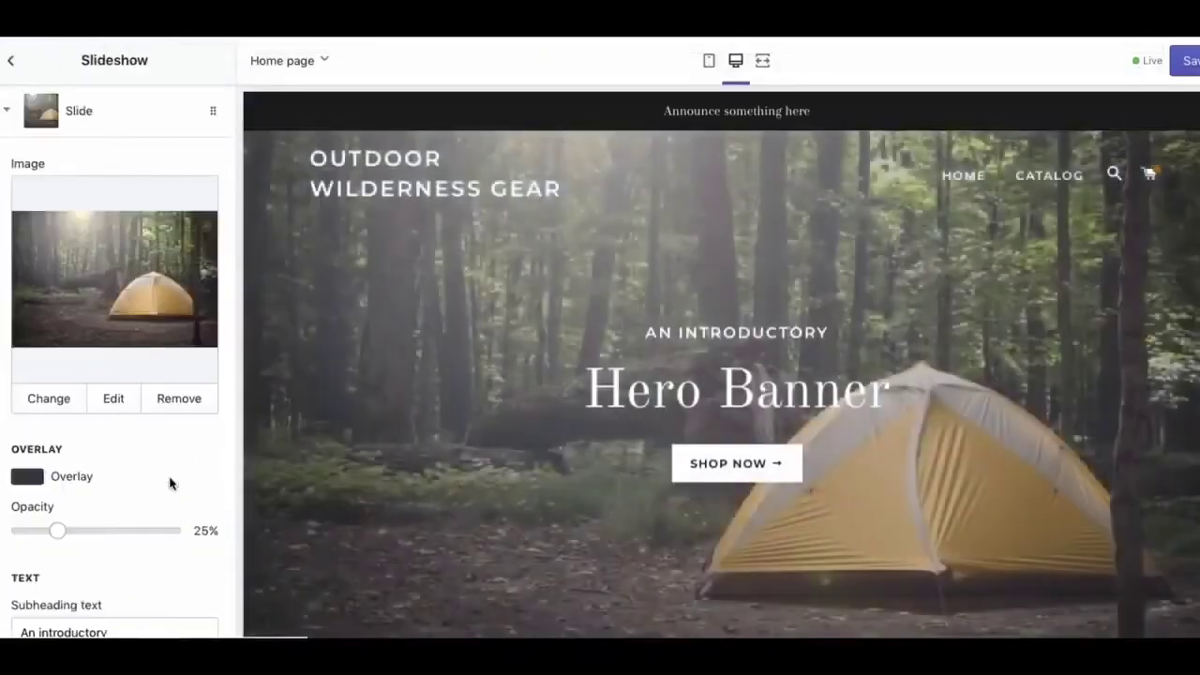
Set the slide subheading to 'CAMPING IS THE BEST' and heading to 'OUTDOOR WILDERNESS GEAR'
scroll(152, 593, "down", 4)
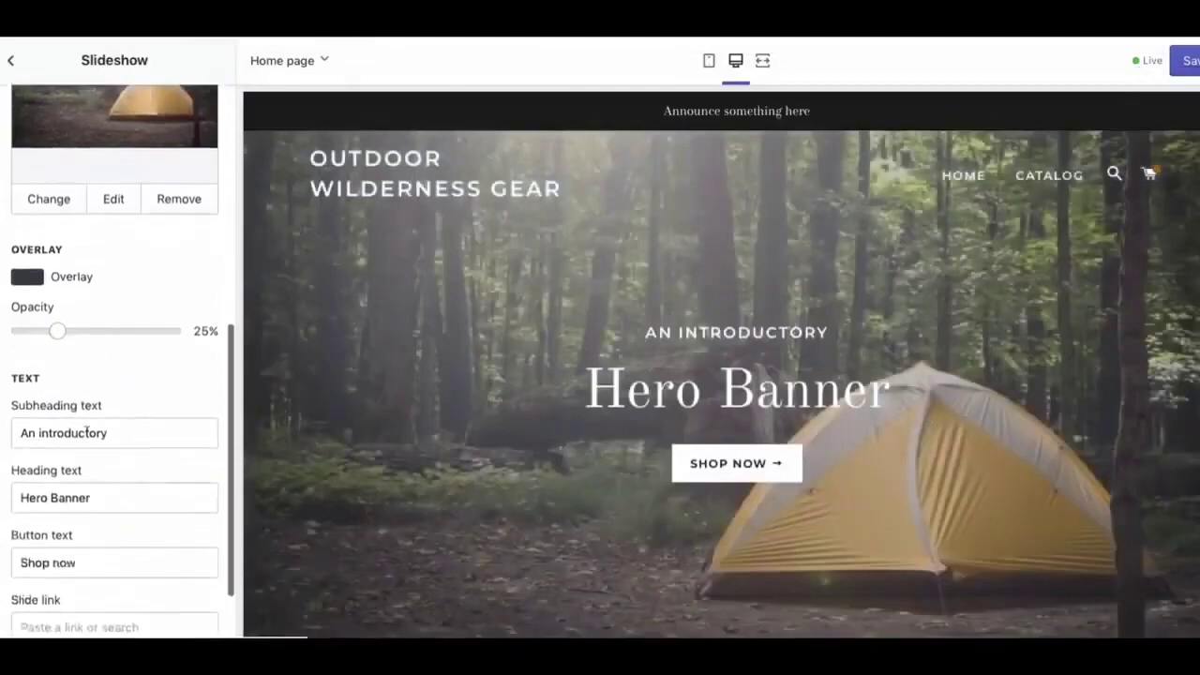
triple_click(86, 431)
type("CAMPING IS THE BEST")
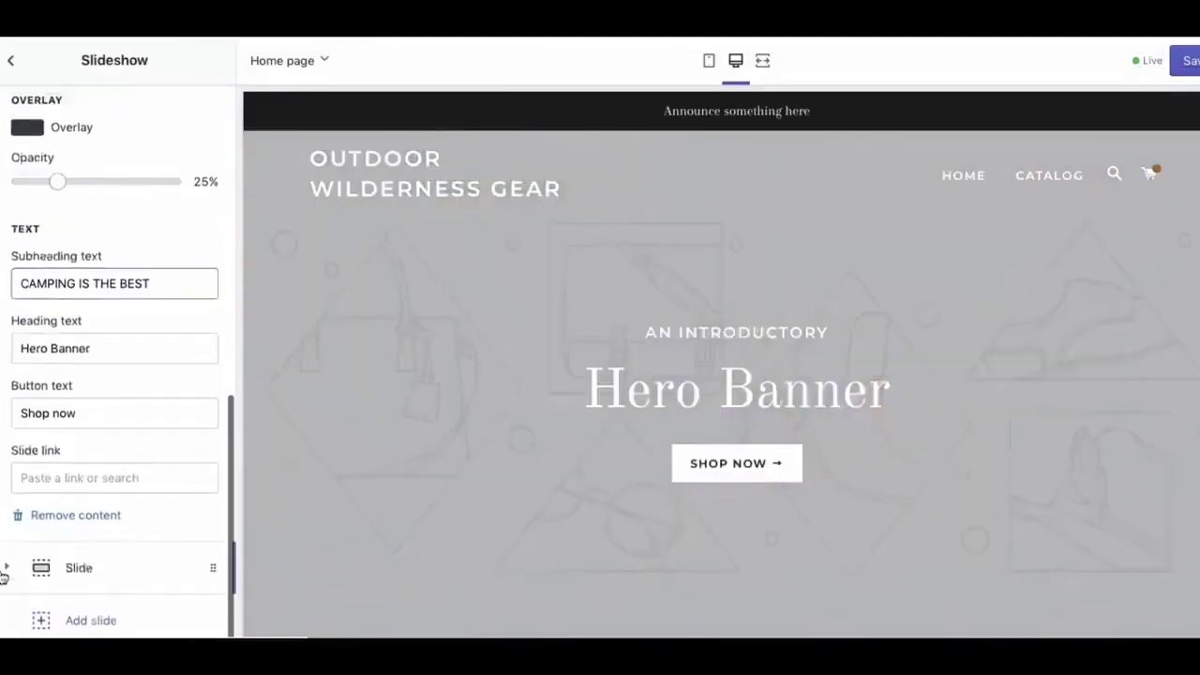
key("Tab")
type("OUTDOOR WILDERNESS GEAR")
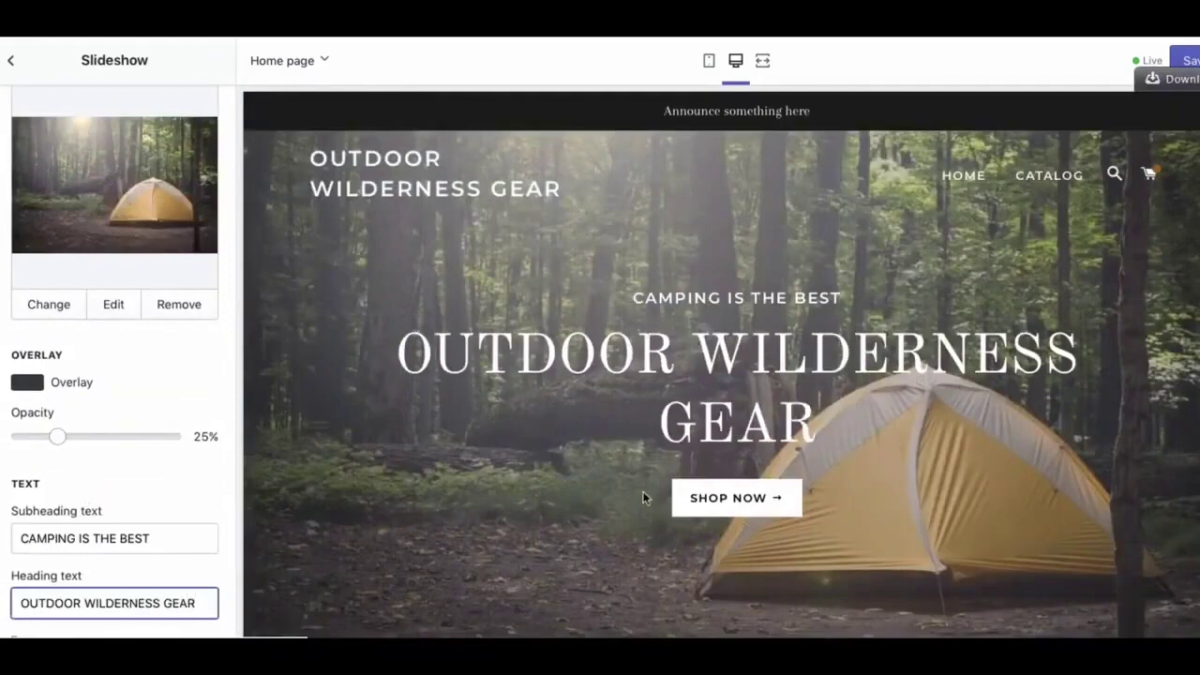
Link the slide to All Collections and save the slideshow
scroll(197, 520, "down", 3)
left_click(112, 584)
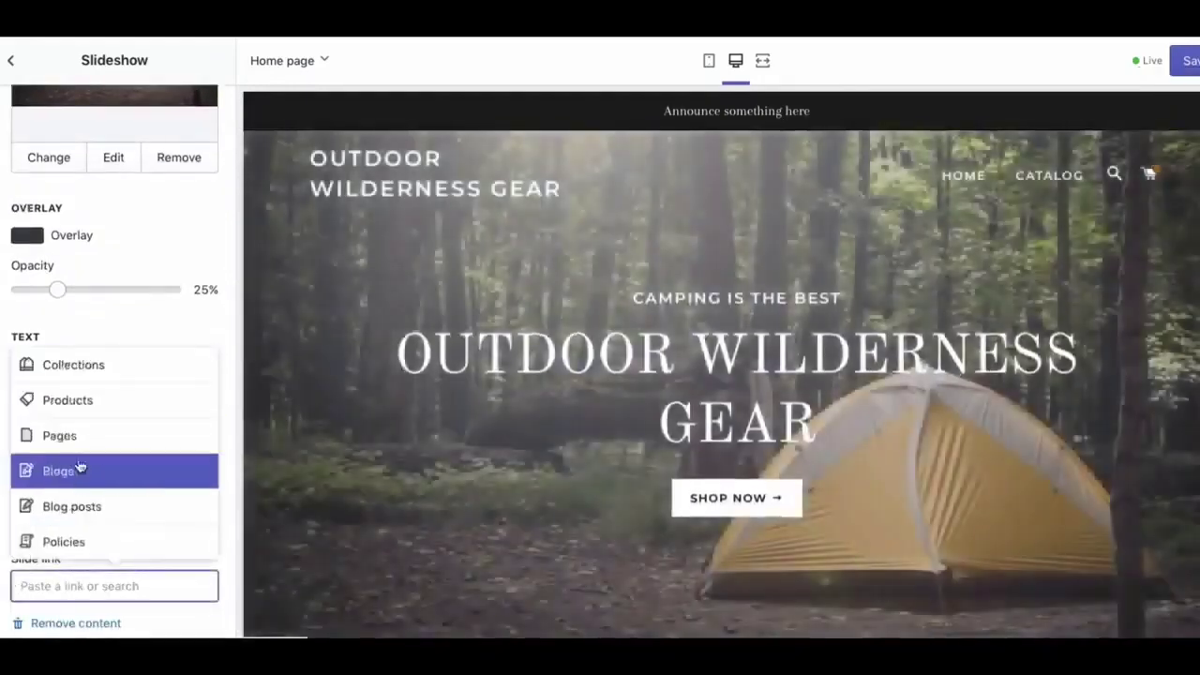
left_click(80, 366)
left_click(94, 507)
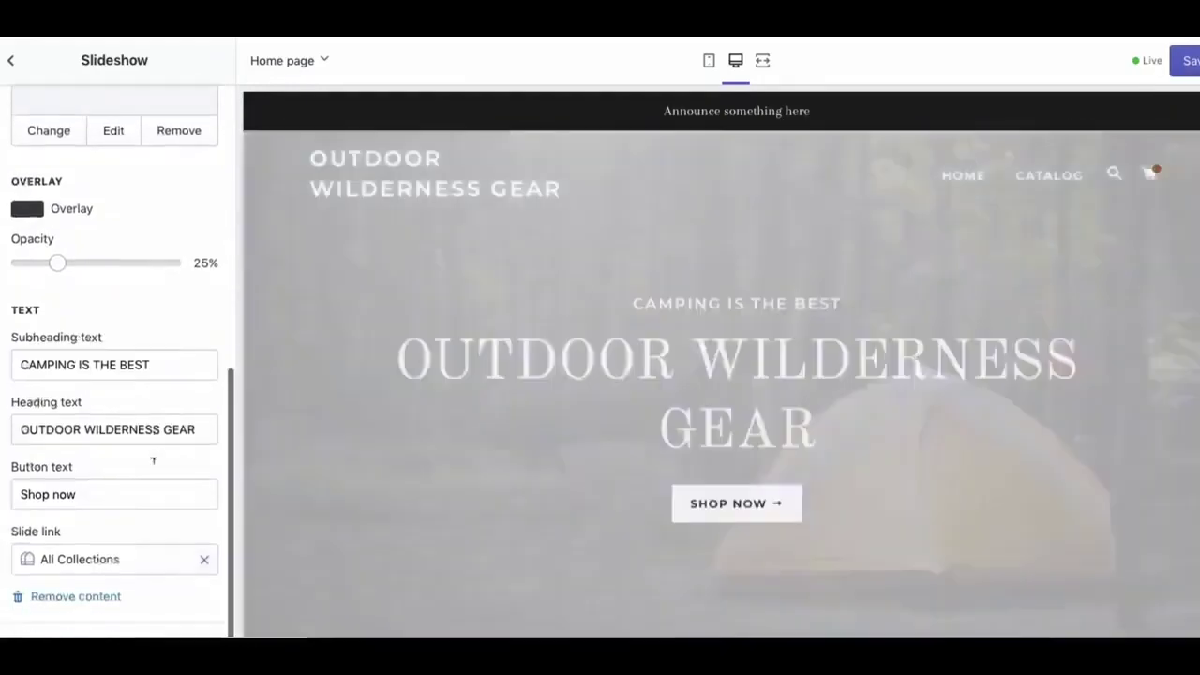
left_click(1179, 59)
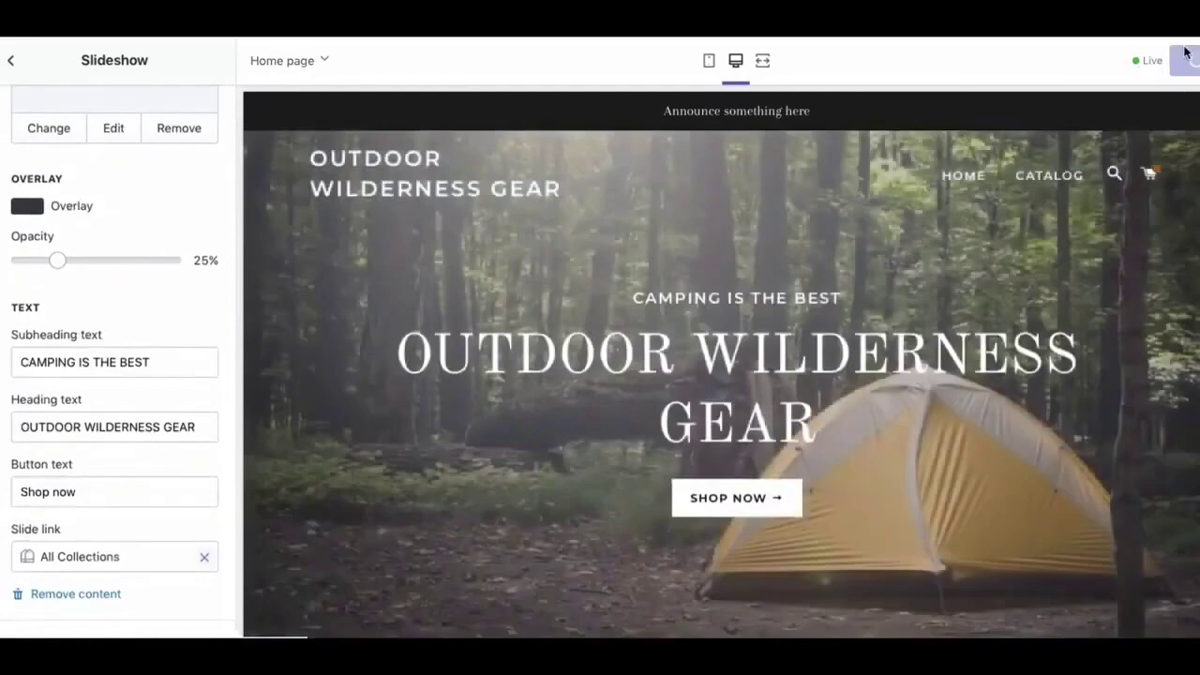
left_click(13, 62)
Give the new Test page the page.about template suffix and save it
left_click(761, 62)
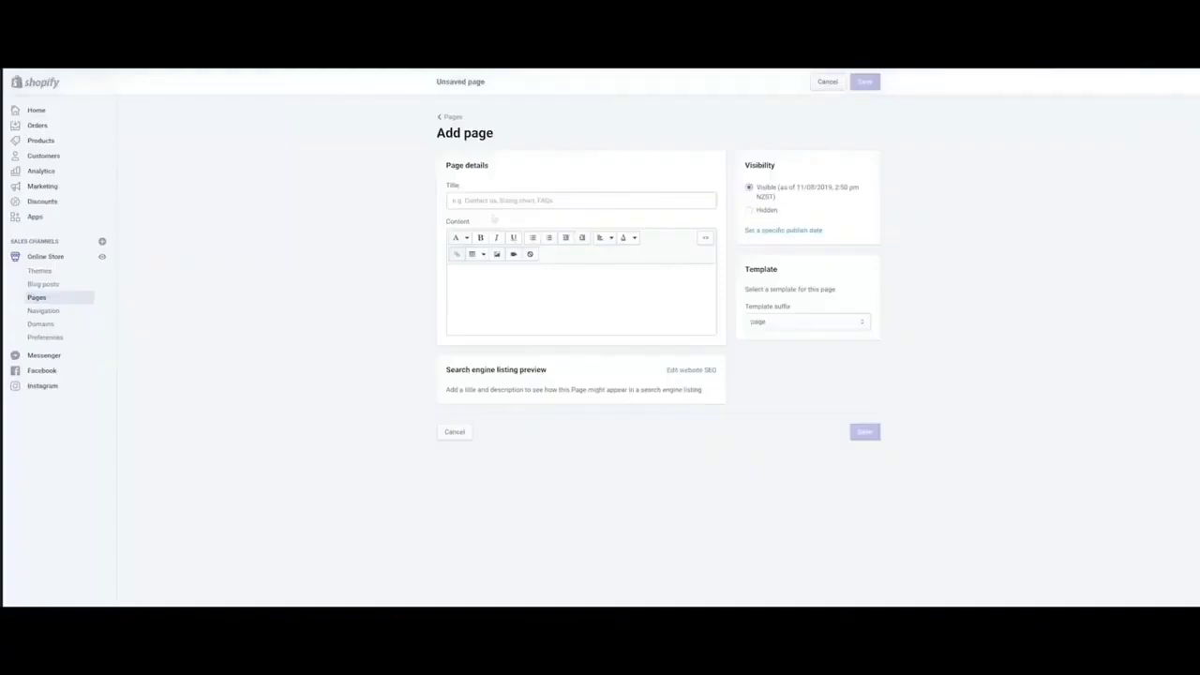
left_click(493, 201)
type("I")
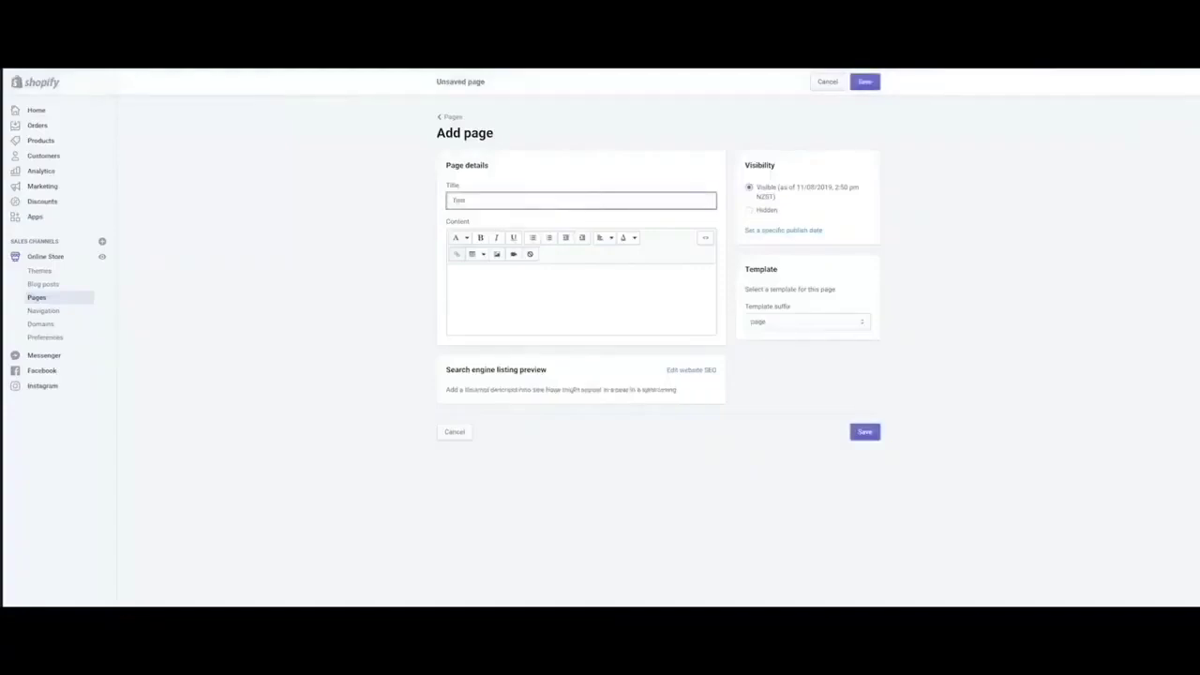
left_click(779, 321)
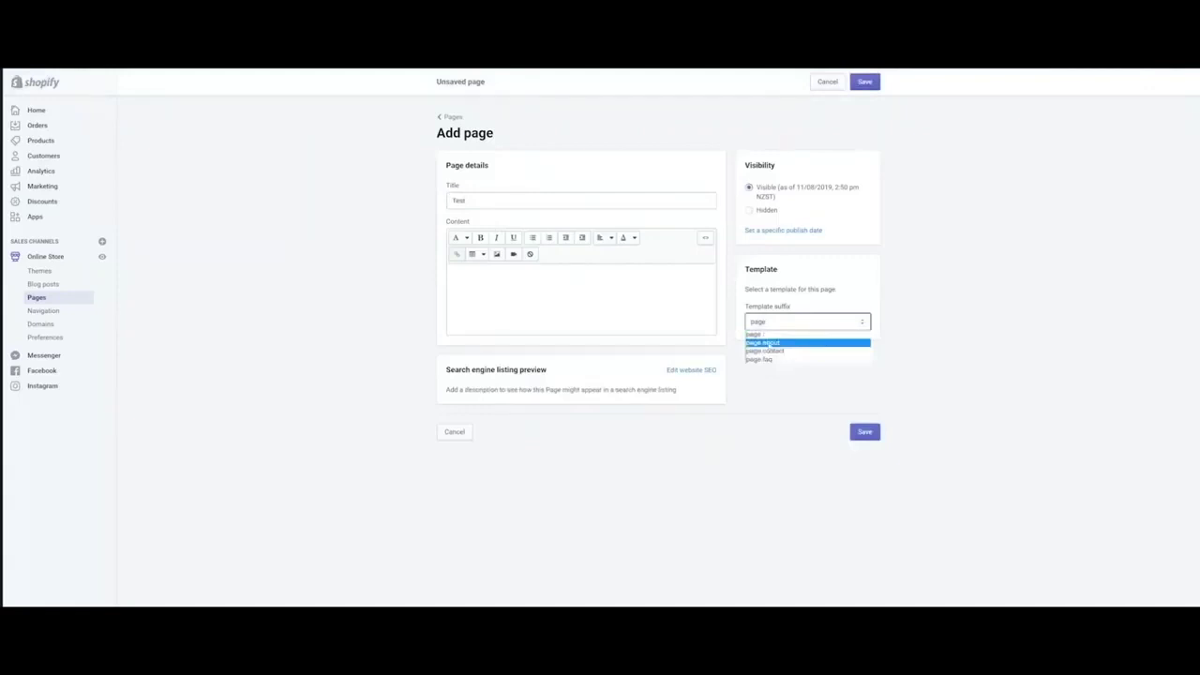
left_click(769, 343)
left_click(776, 326)
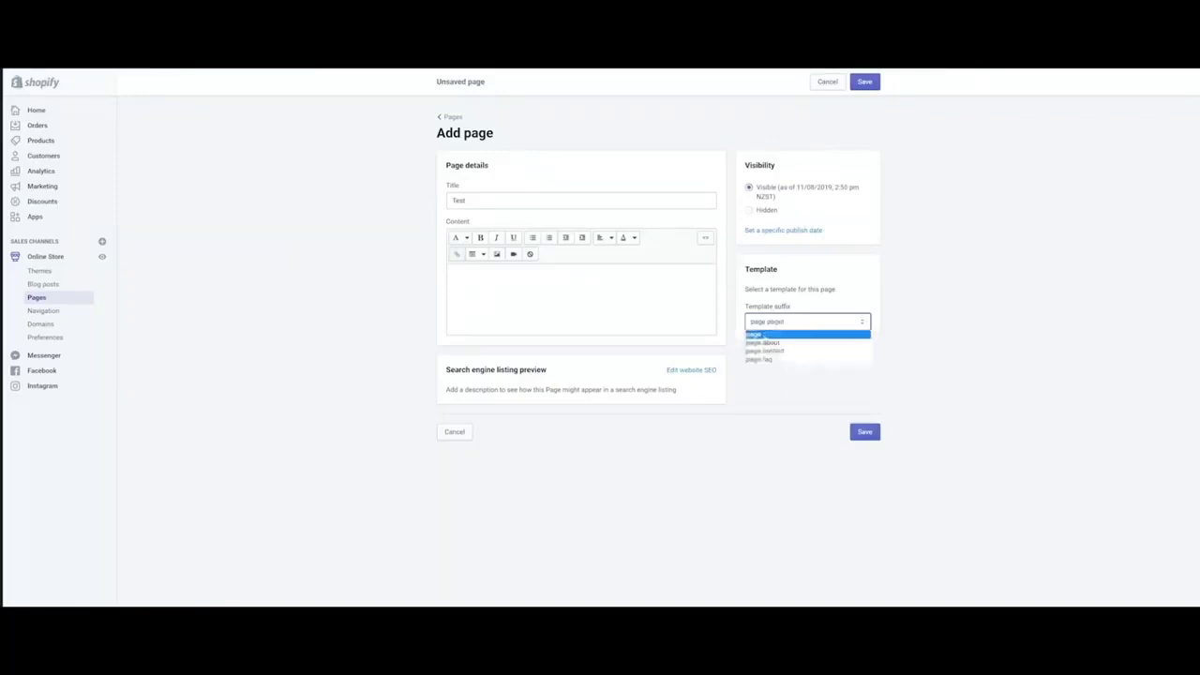
left_click(762, 342)
left_click(864, 432)
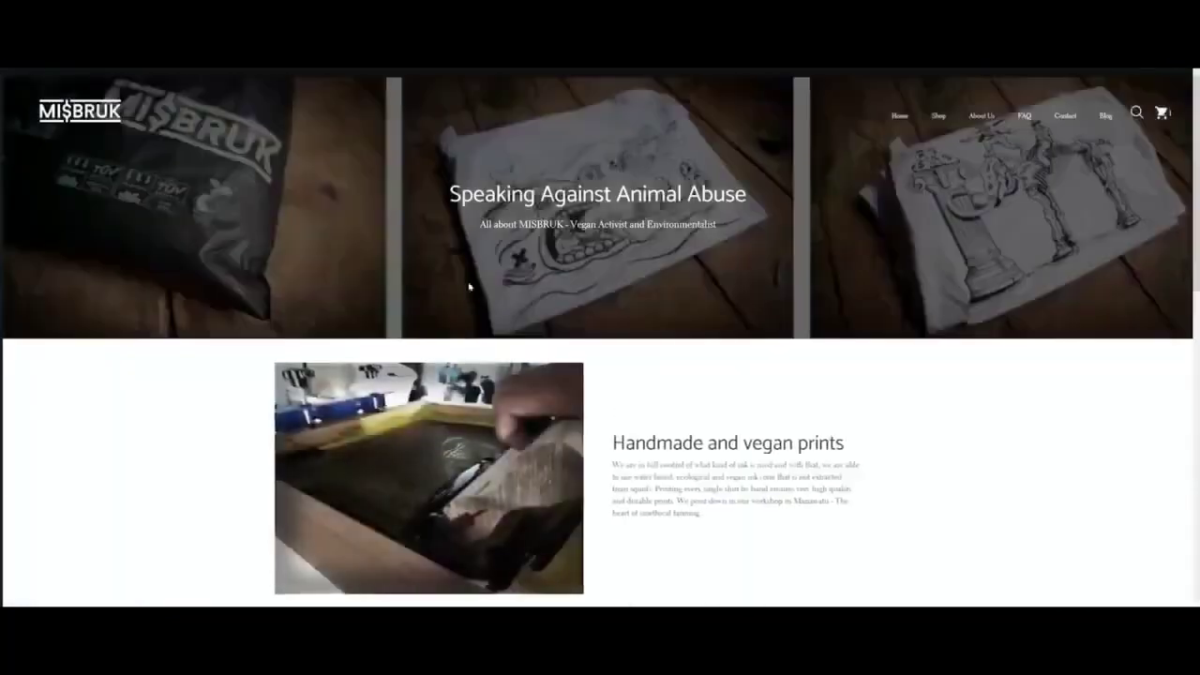
scroll(468, 286, "down", 4)
scroll(468, 287, "up", 5)
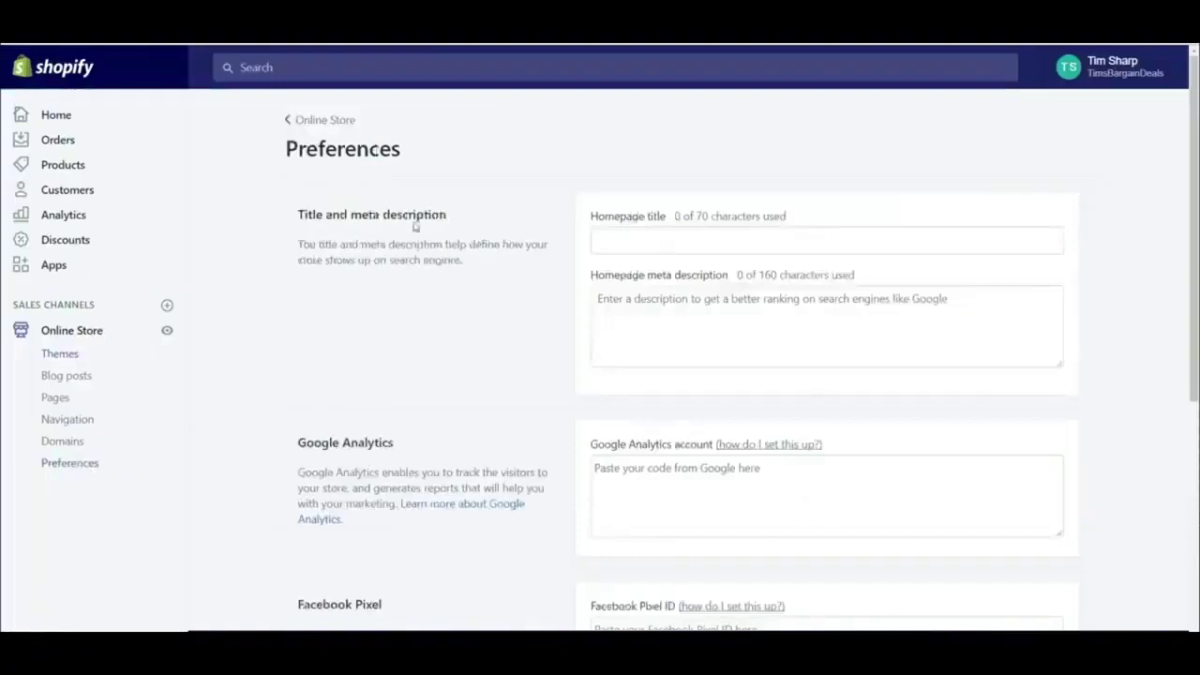
Enter 'Tims Bargain Deals' as the homepage title and 'Get the best daily deals in town' as meta description
left_click(640, 242)
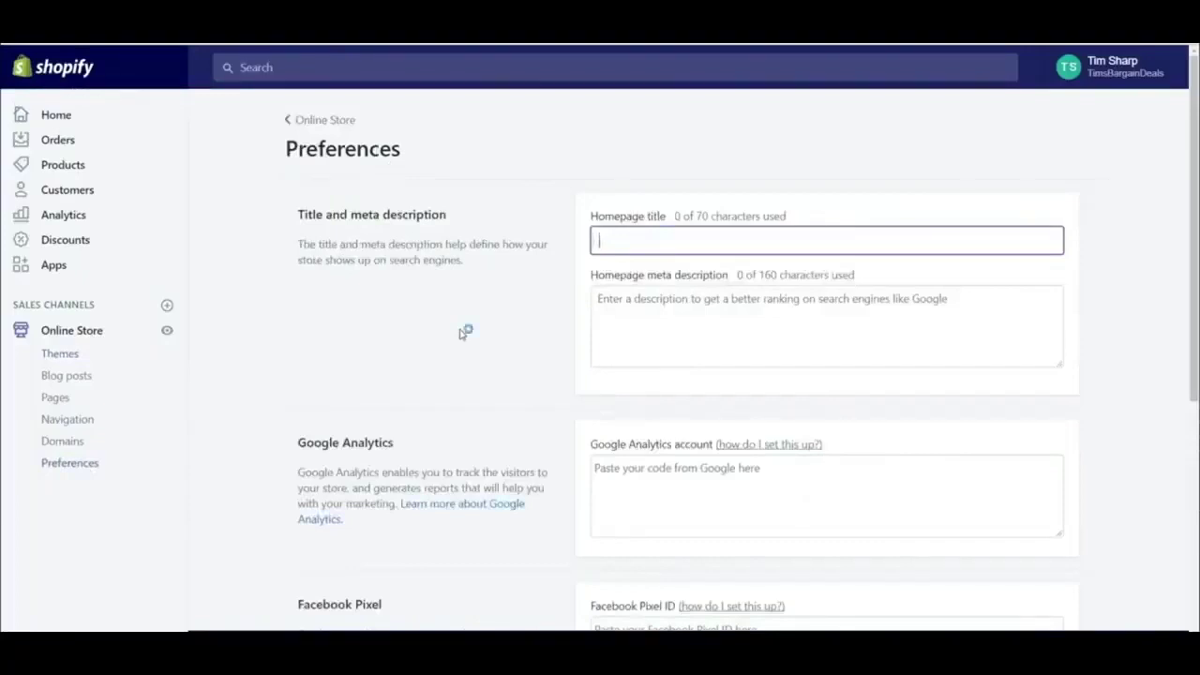
type("Tims Bargain Deals")
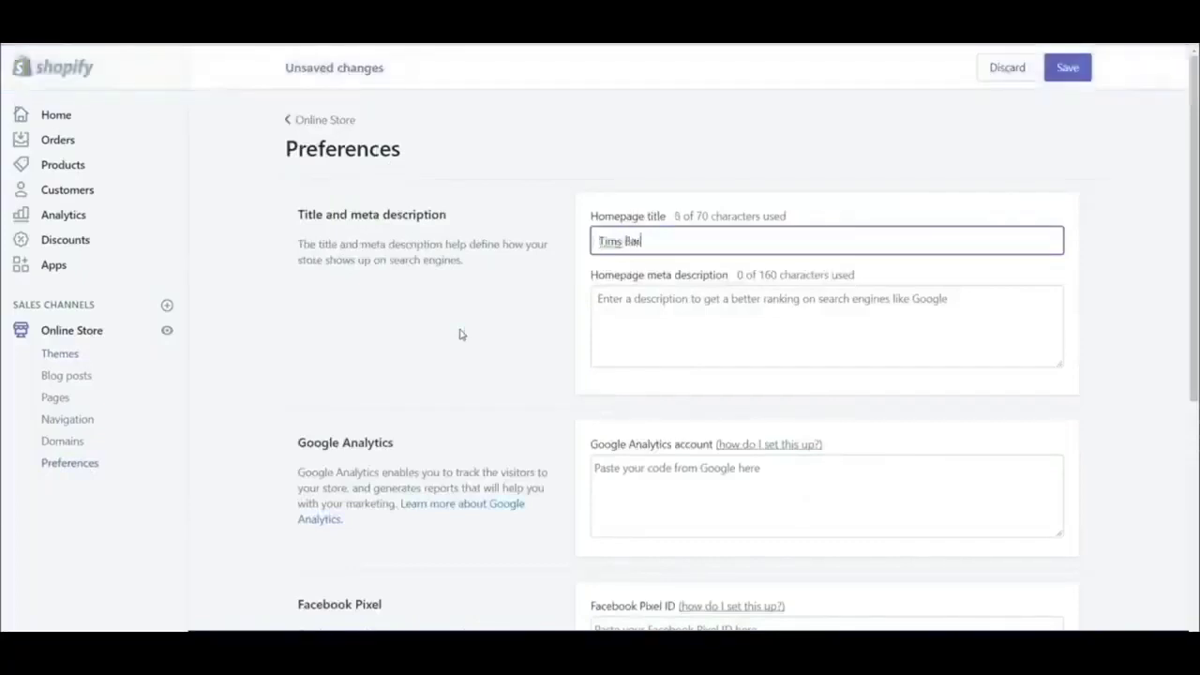
key("Tab")
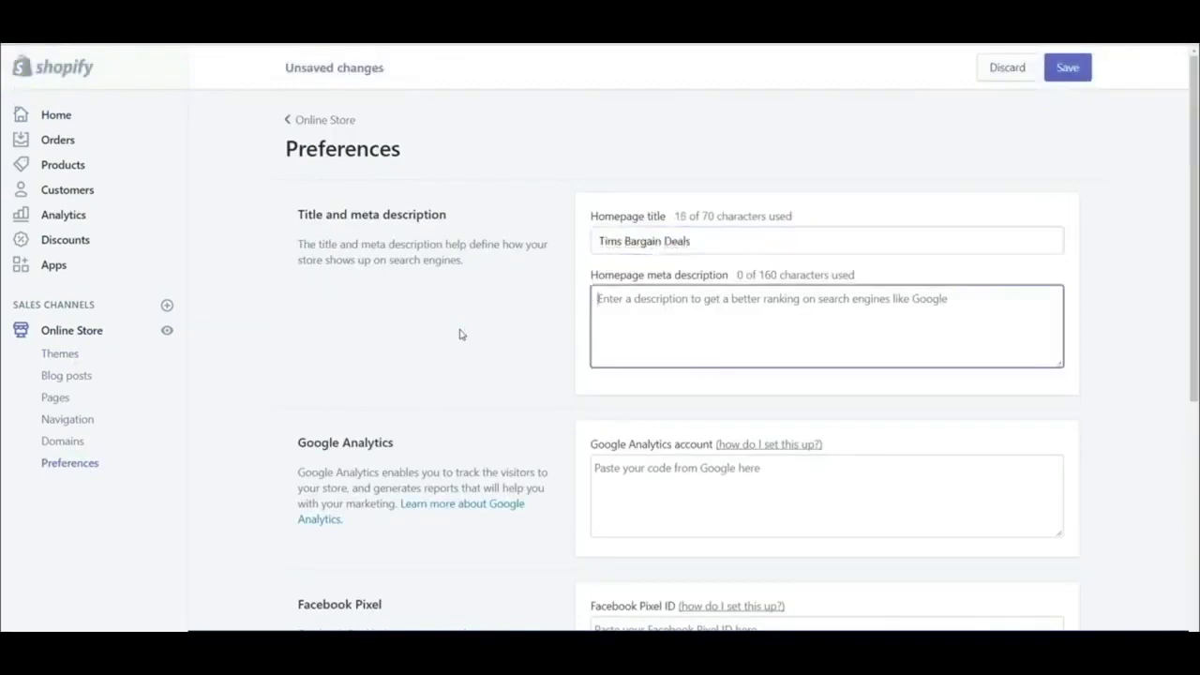
type("Get the best daily deals in town")
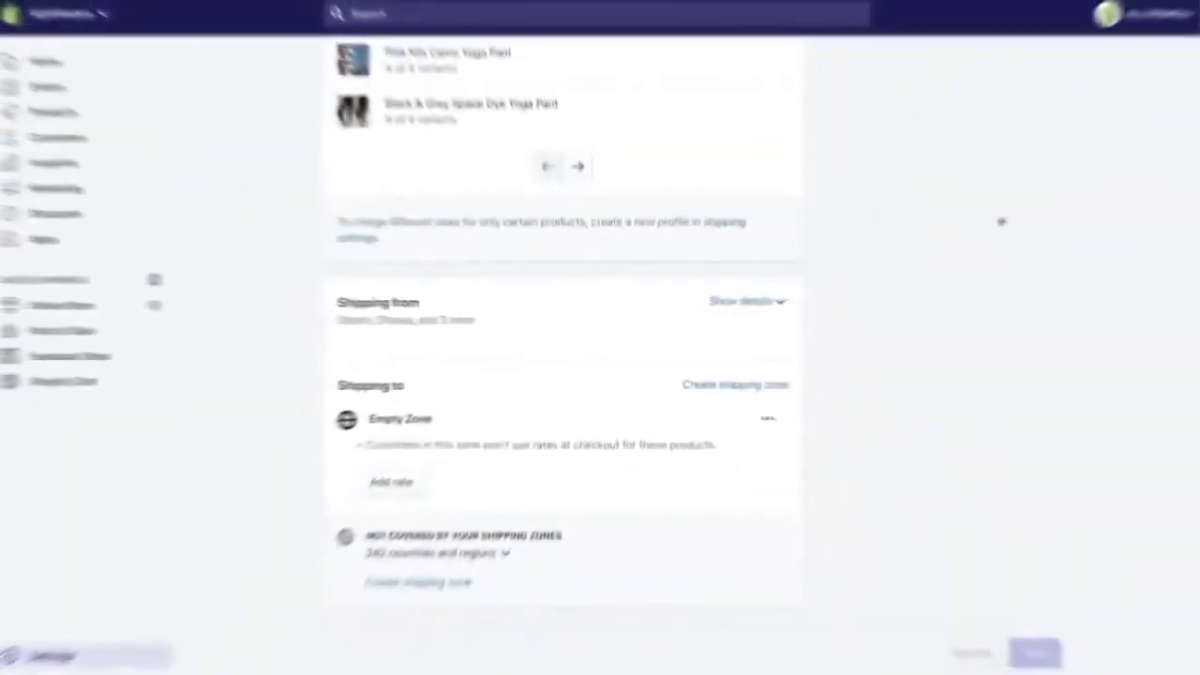
Rename Empty Zone to 'Domestic' and add Canada with all its provinces to it
left_click(782, 303)
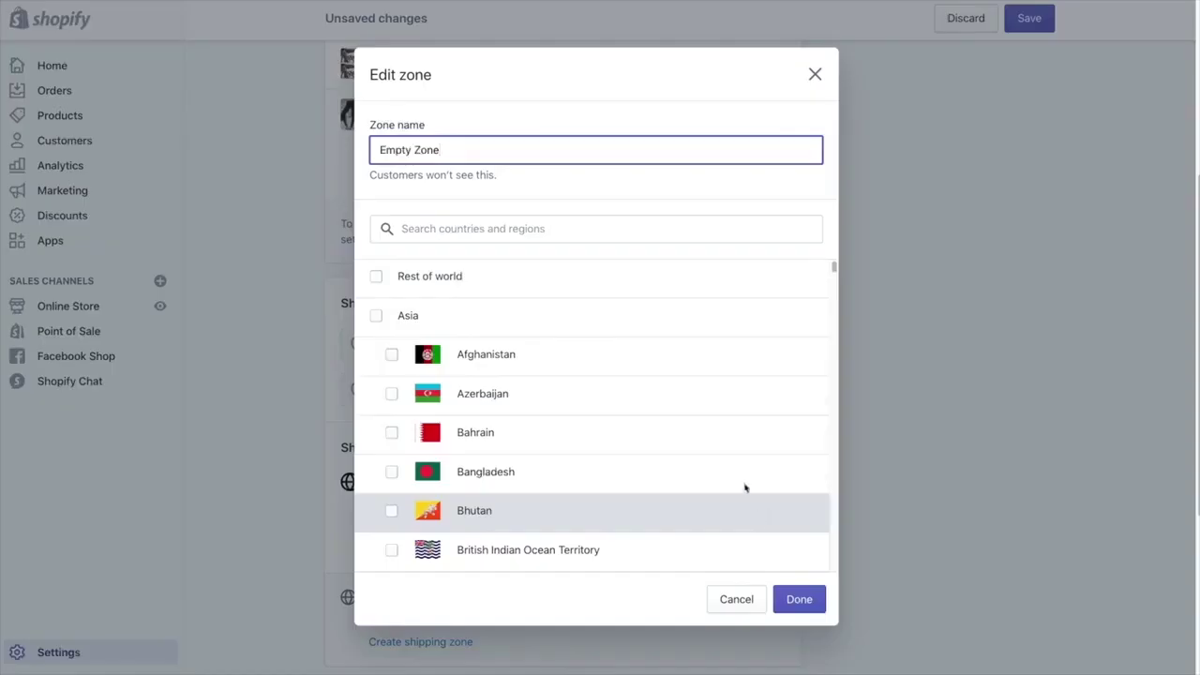
left_click_drag(535, 152, 378, 153)
type("Domestic")
left_click(404, 227)
type("Canada")
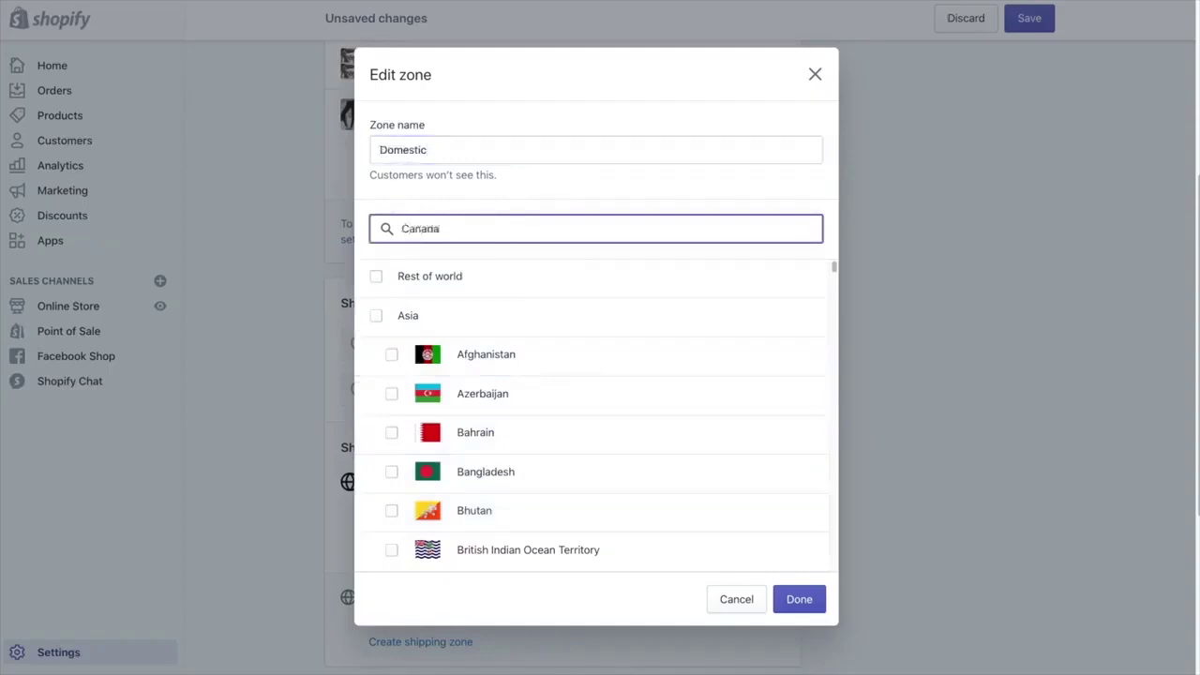
left_click(417, 278)
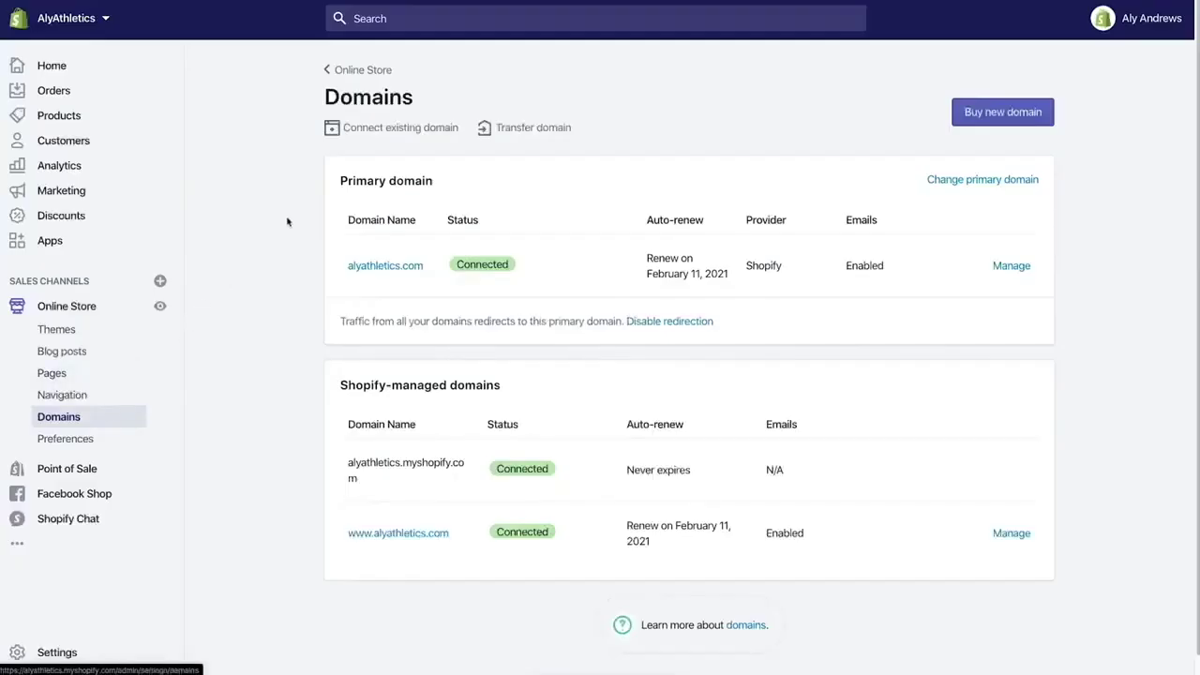
Connect alyathletics.info automatically through GoDaddy and close the success window
left_click(381, 134)
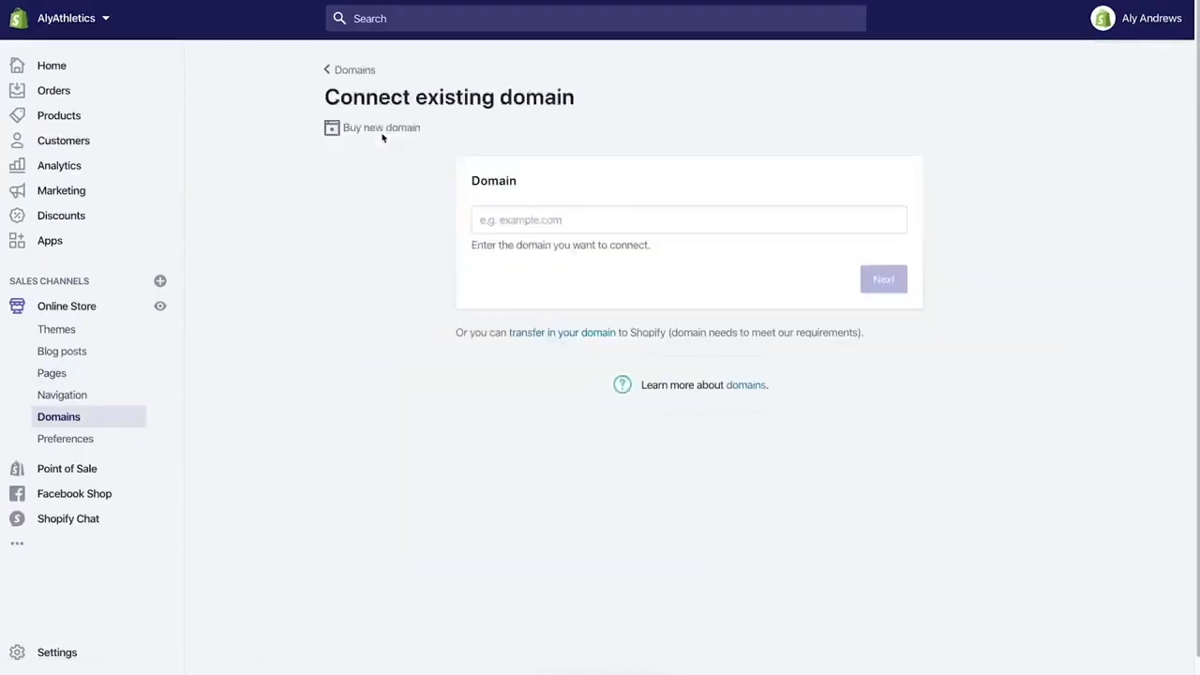
left_click(483, 218)
type("aly")
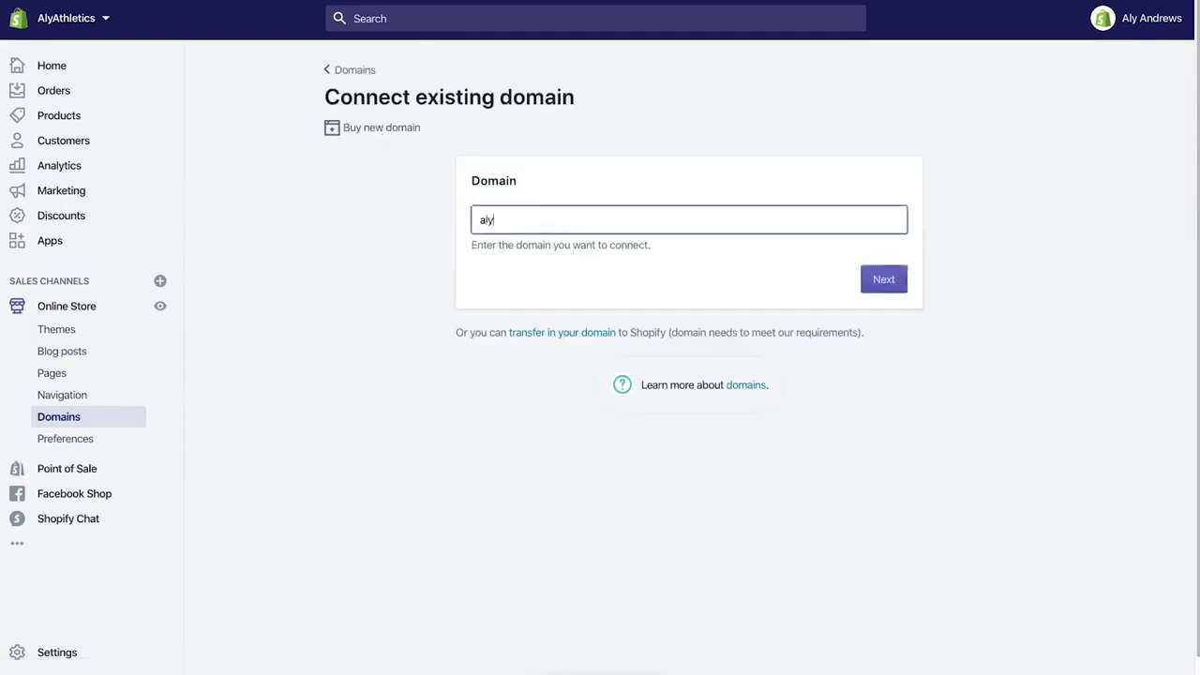
type("athletics.info")
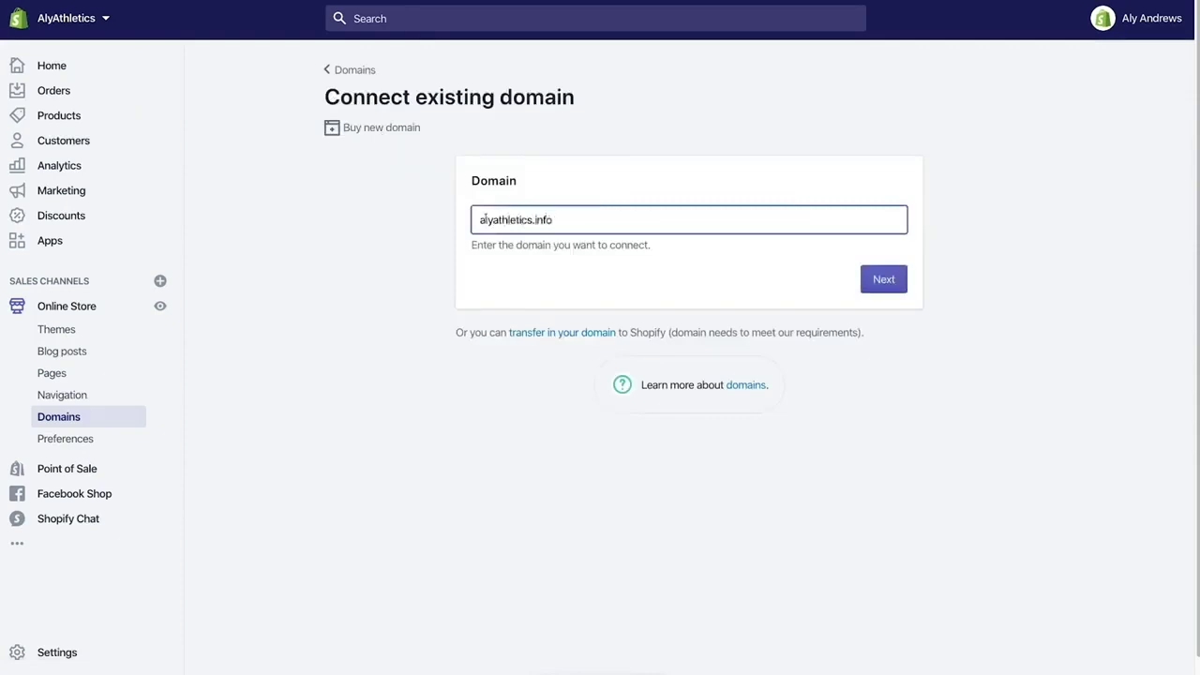
left_click(874, 286)
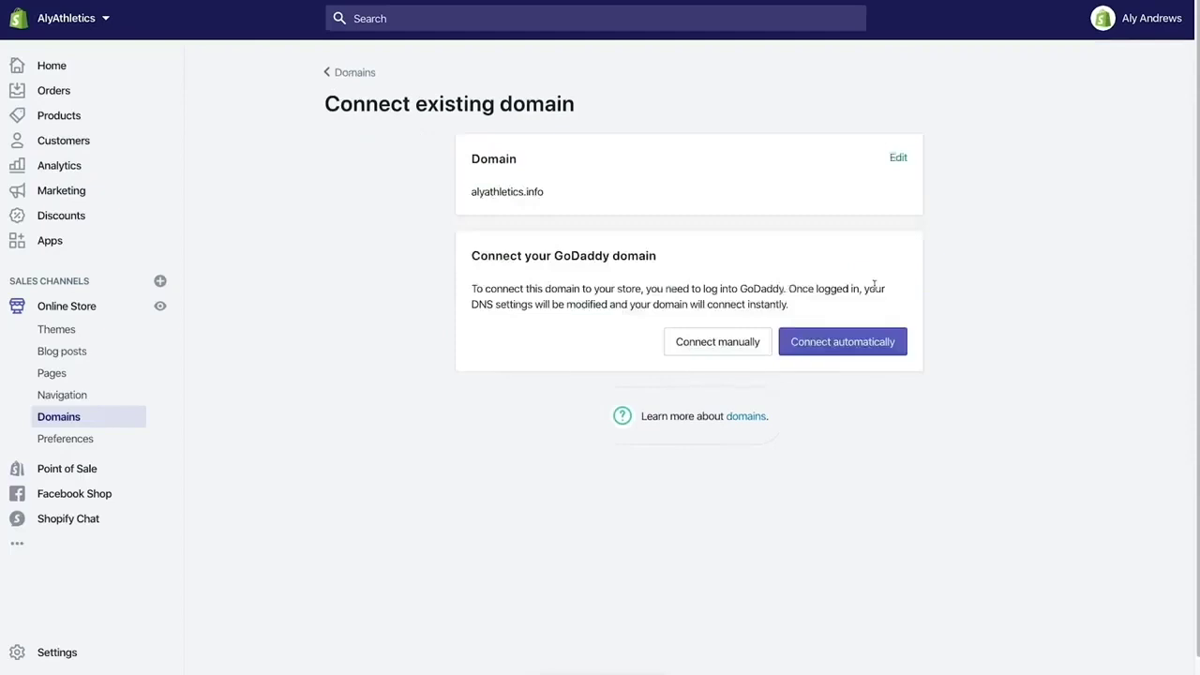
left_click(870, 343)
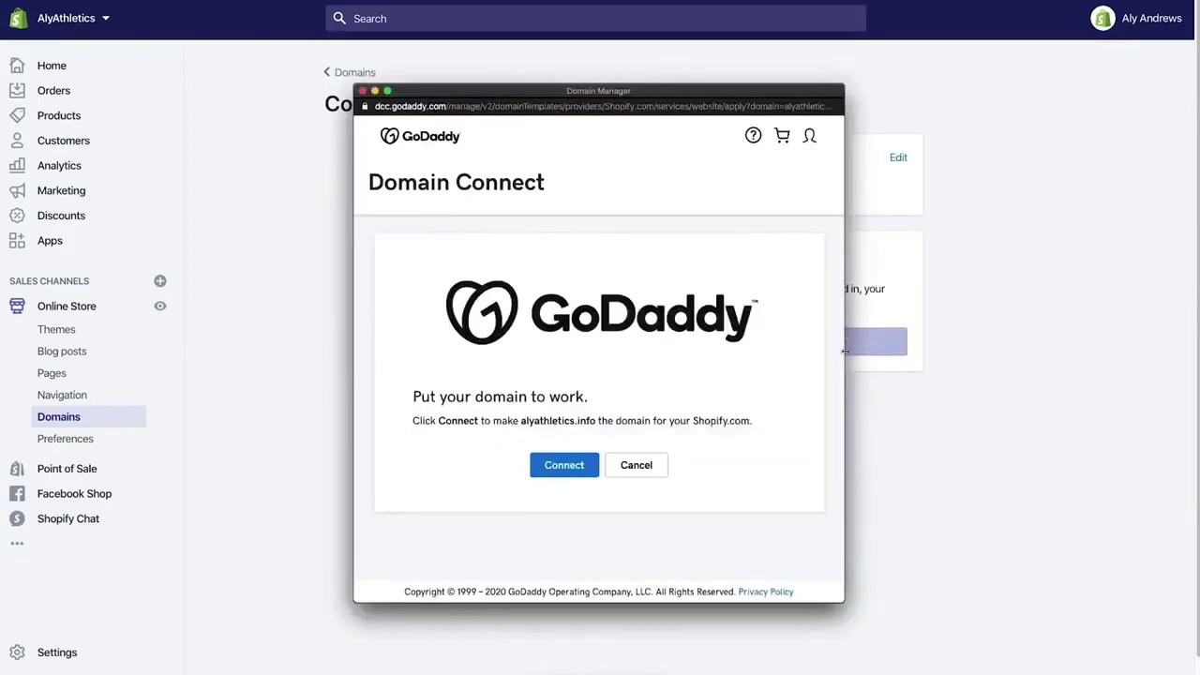
left_click(591, 471)
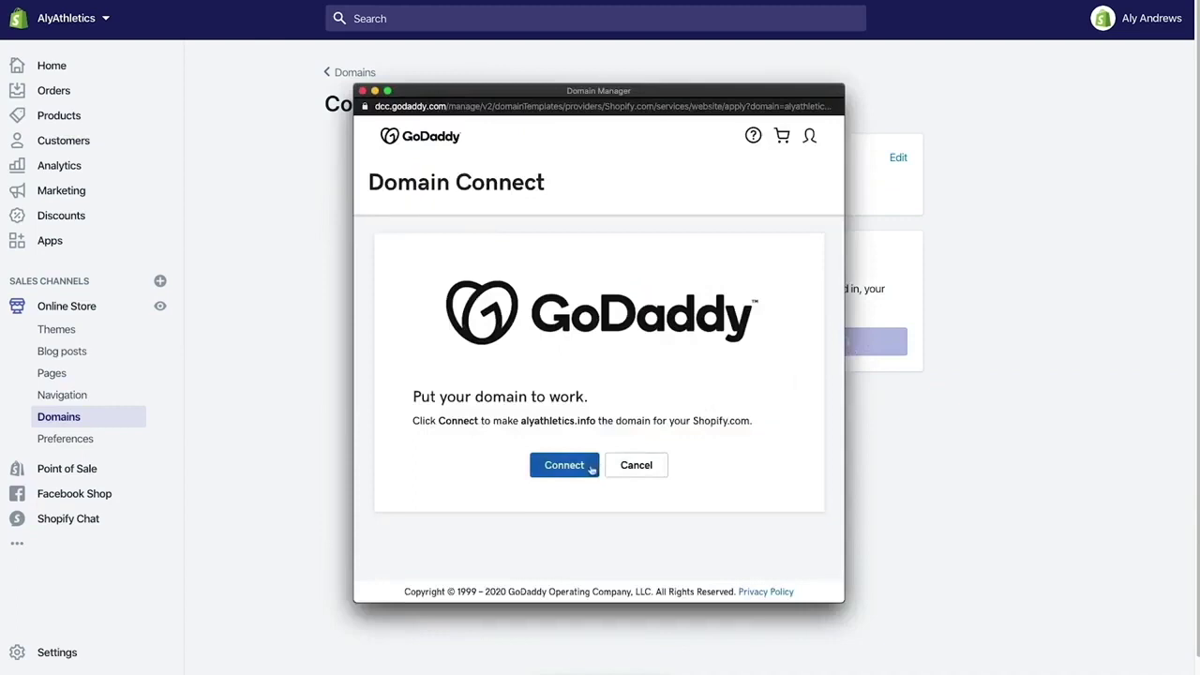
left_click(591, 468)
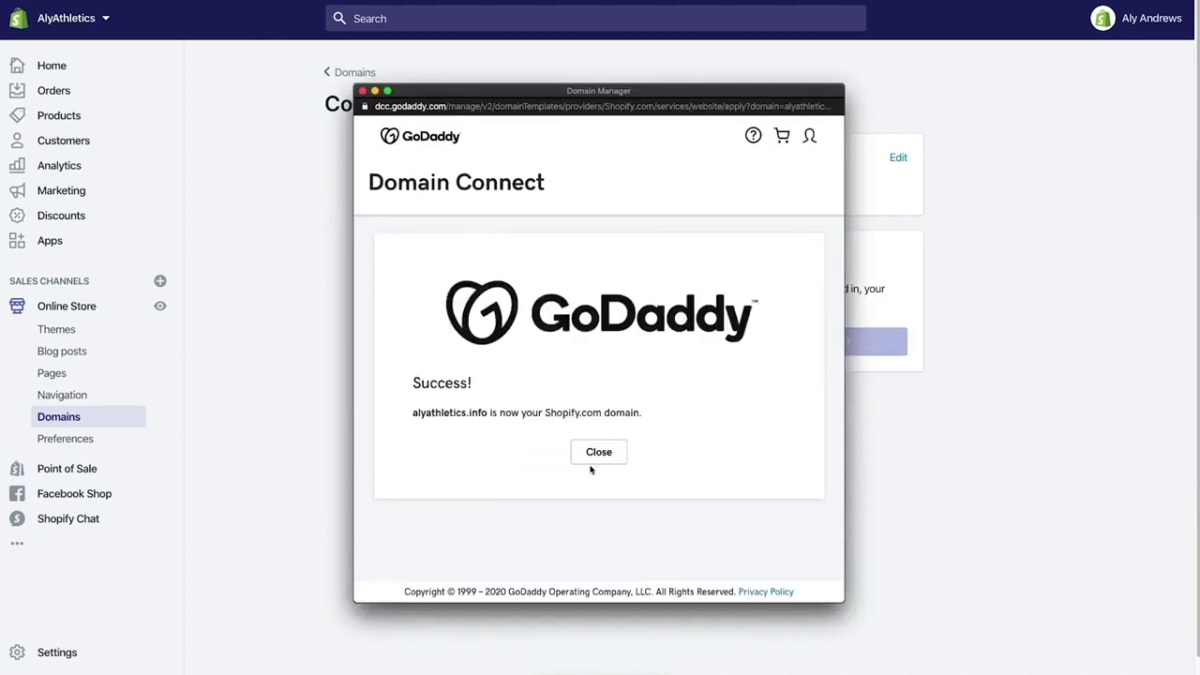
left_click(598, 454)
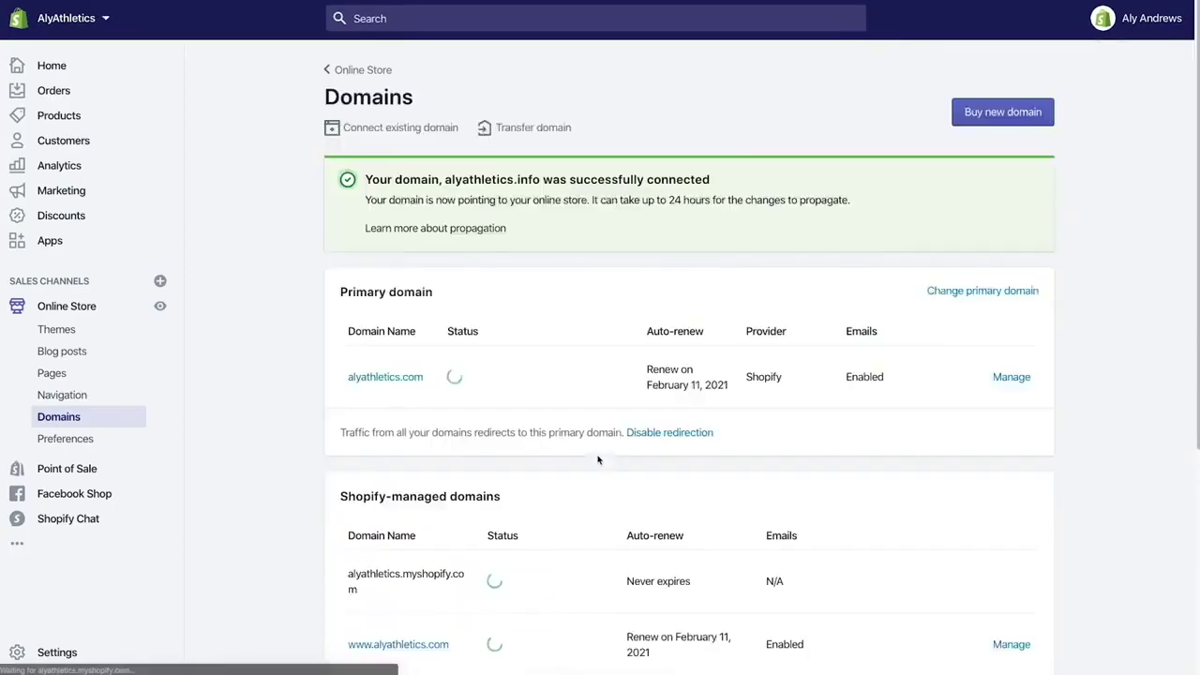
scroll(598, 459, "down", 5)
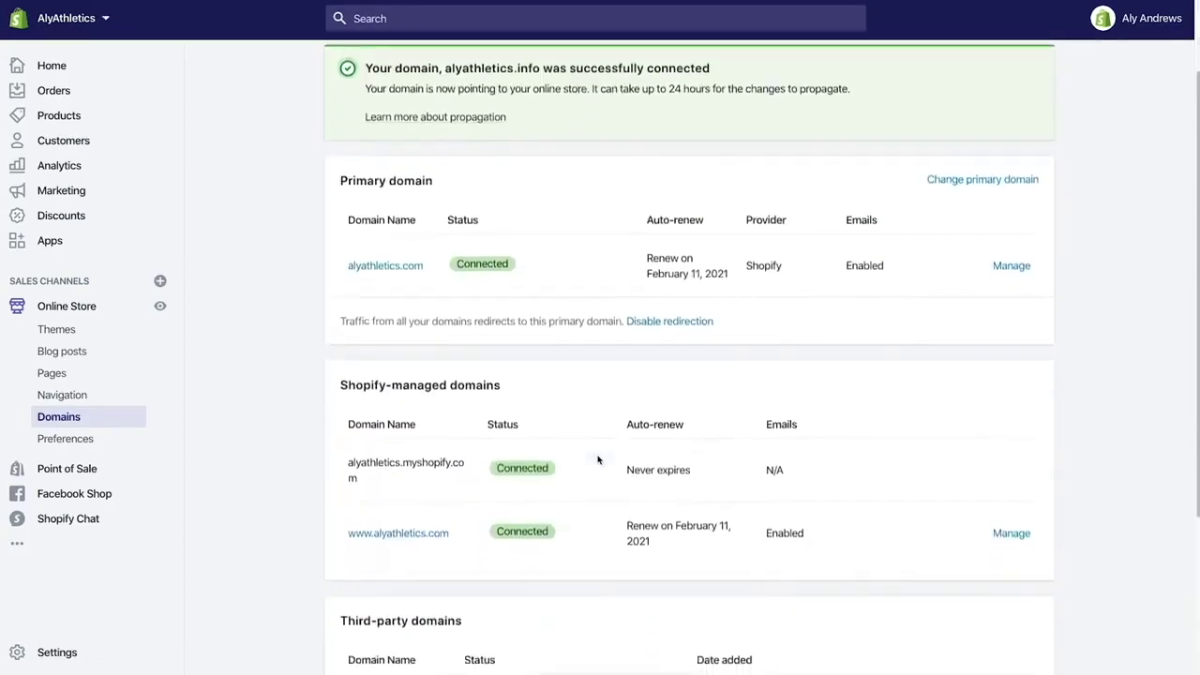
scroll(598, 459, "down", 2)
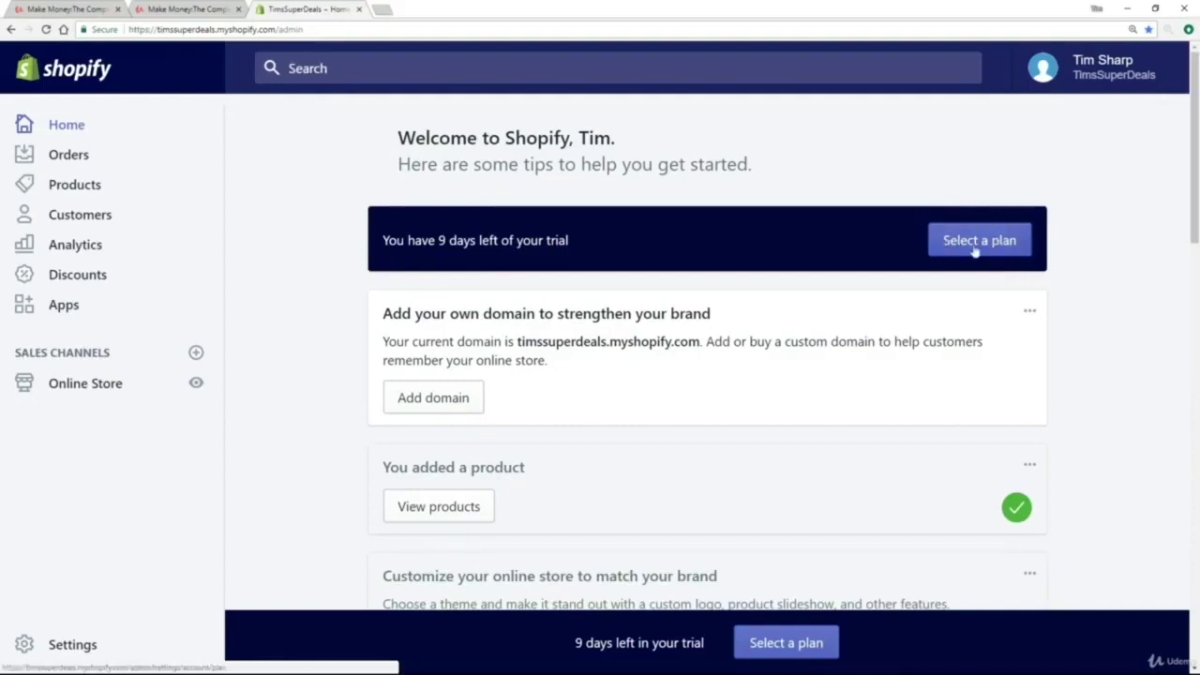
Open Pick a plan and compare Basic Shopify ($29), Shopify ($79) and Advanced Shopify ($299)
left_click(975, 245)
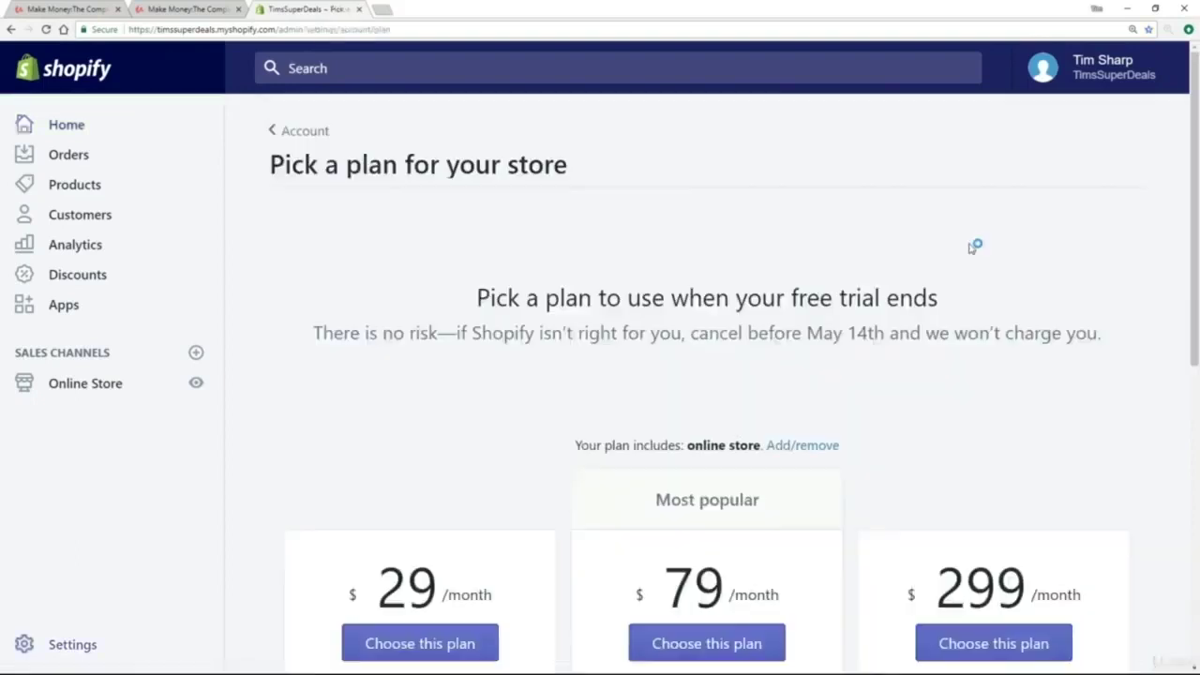
scroll(947, 260, "down", 3)
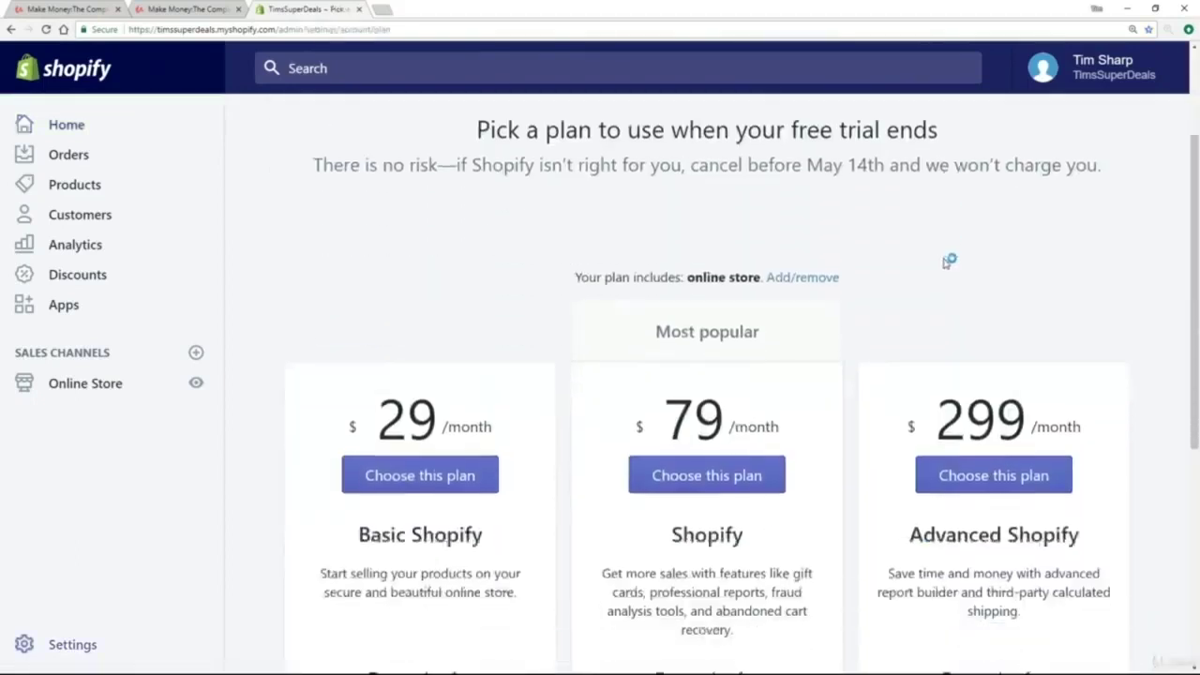
scroll(945, 266, "down", 1)
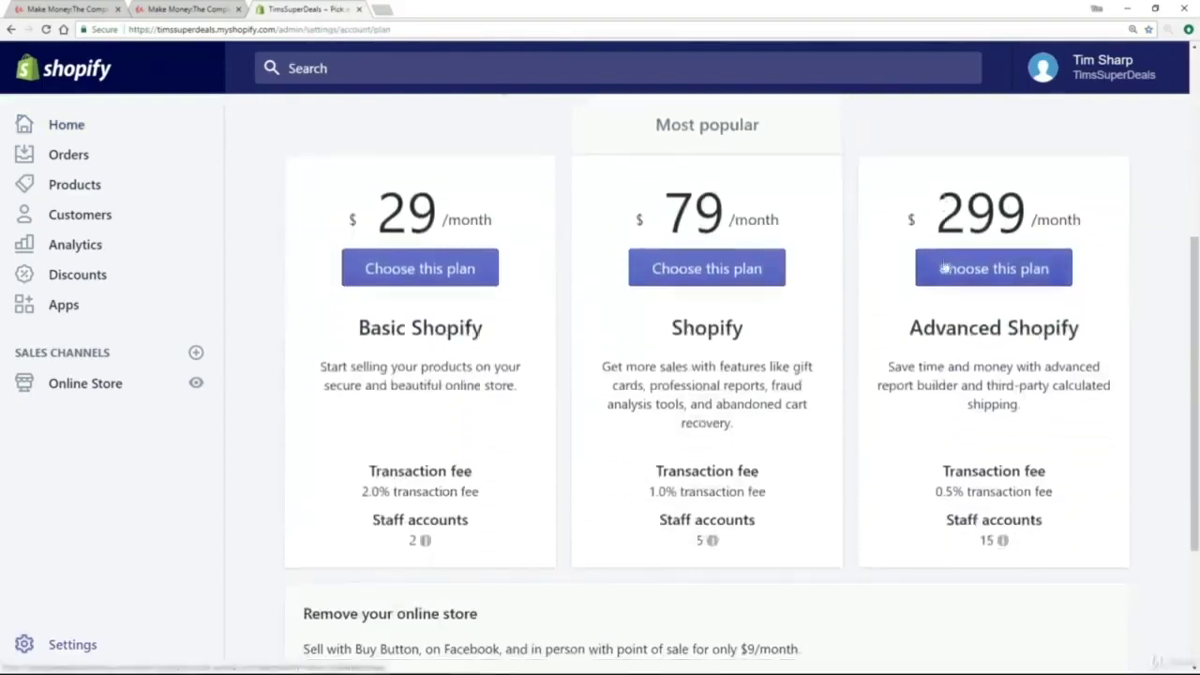